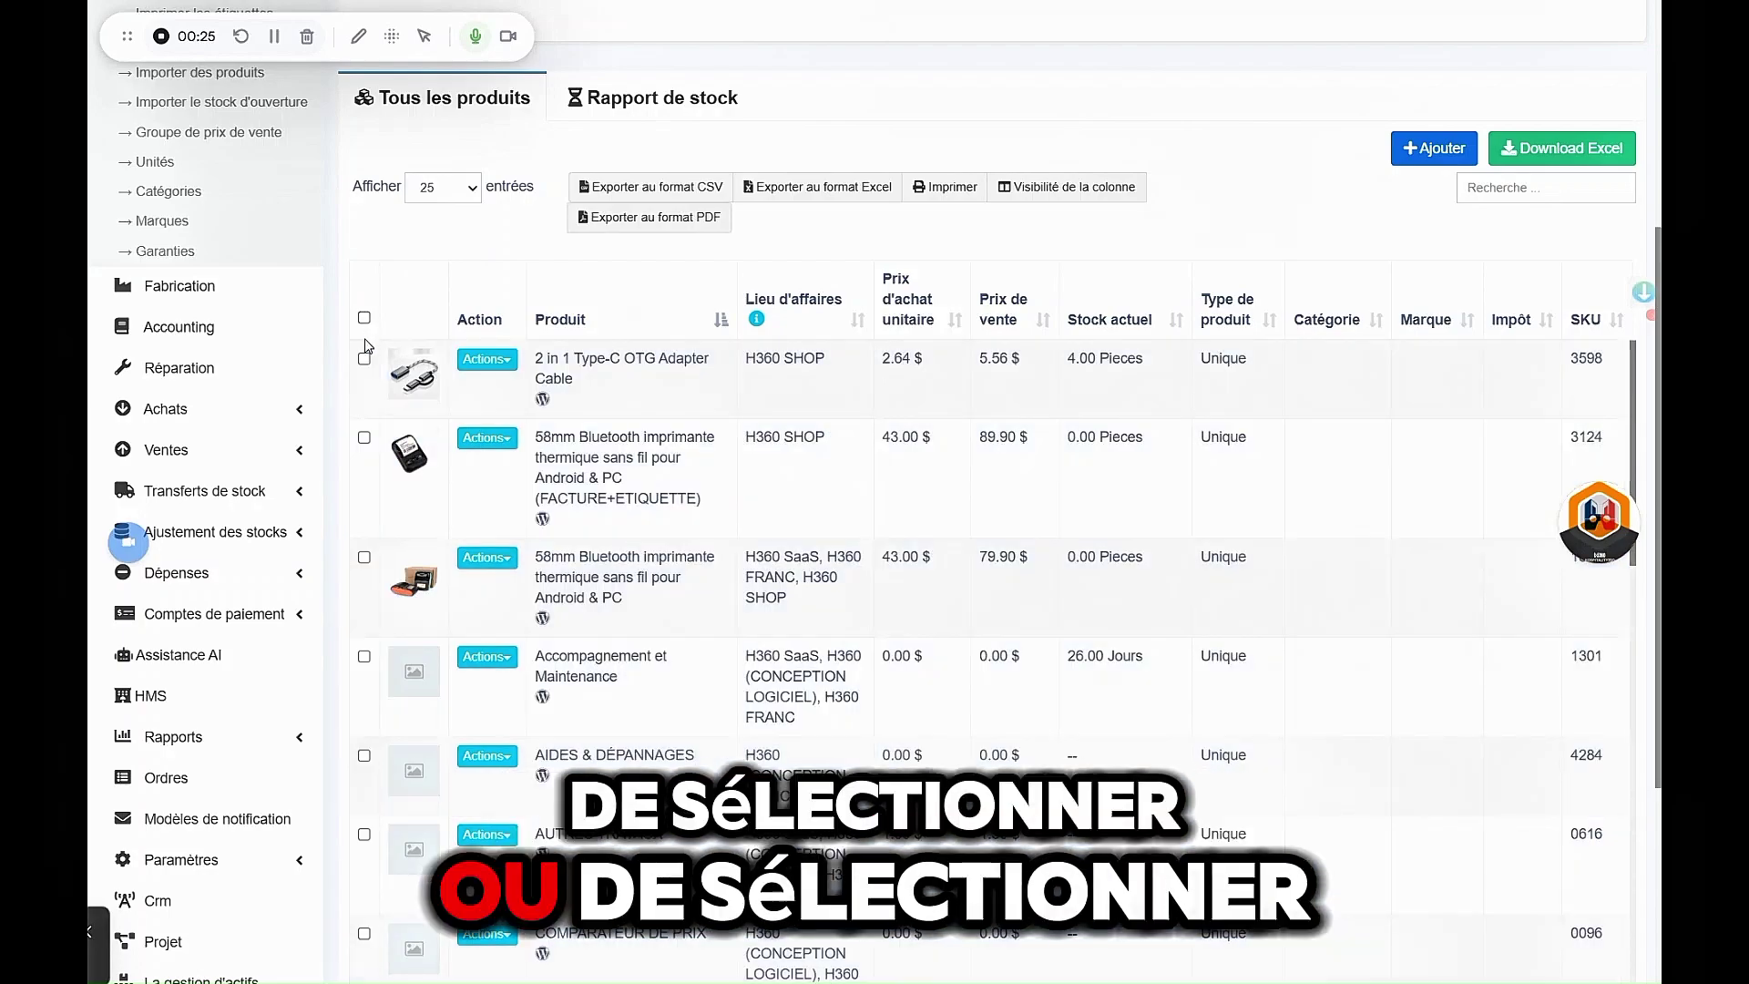
Step: Review the bulk actions available for the first two products in the list, clearing their selection again
{"action": "left_click", "coordinate": [365, 358]}
{"action": "left_click", "coordinate": [364, 437]}
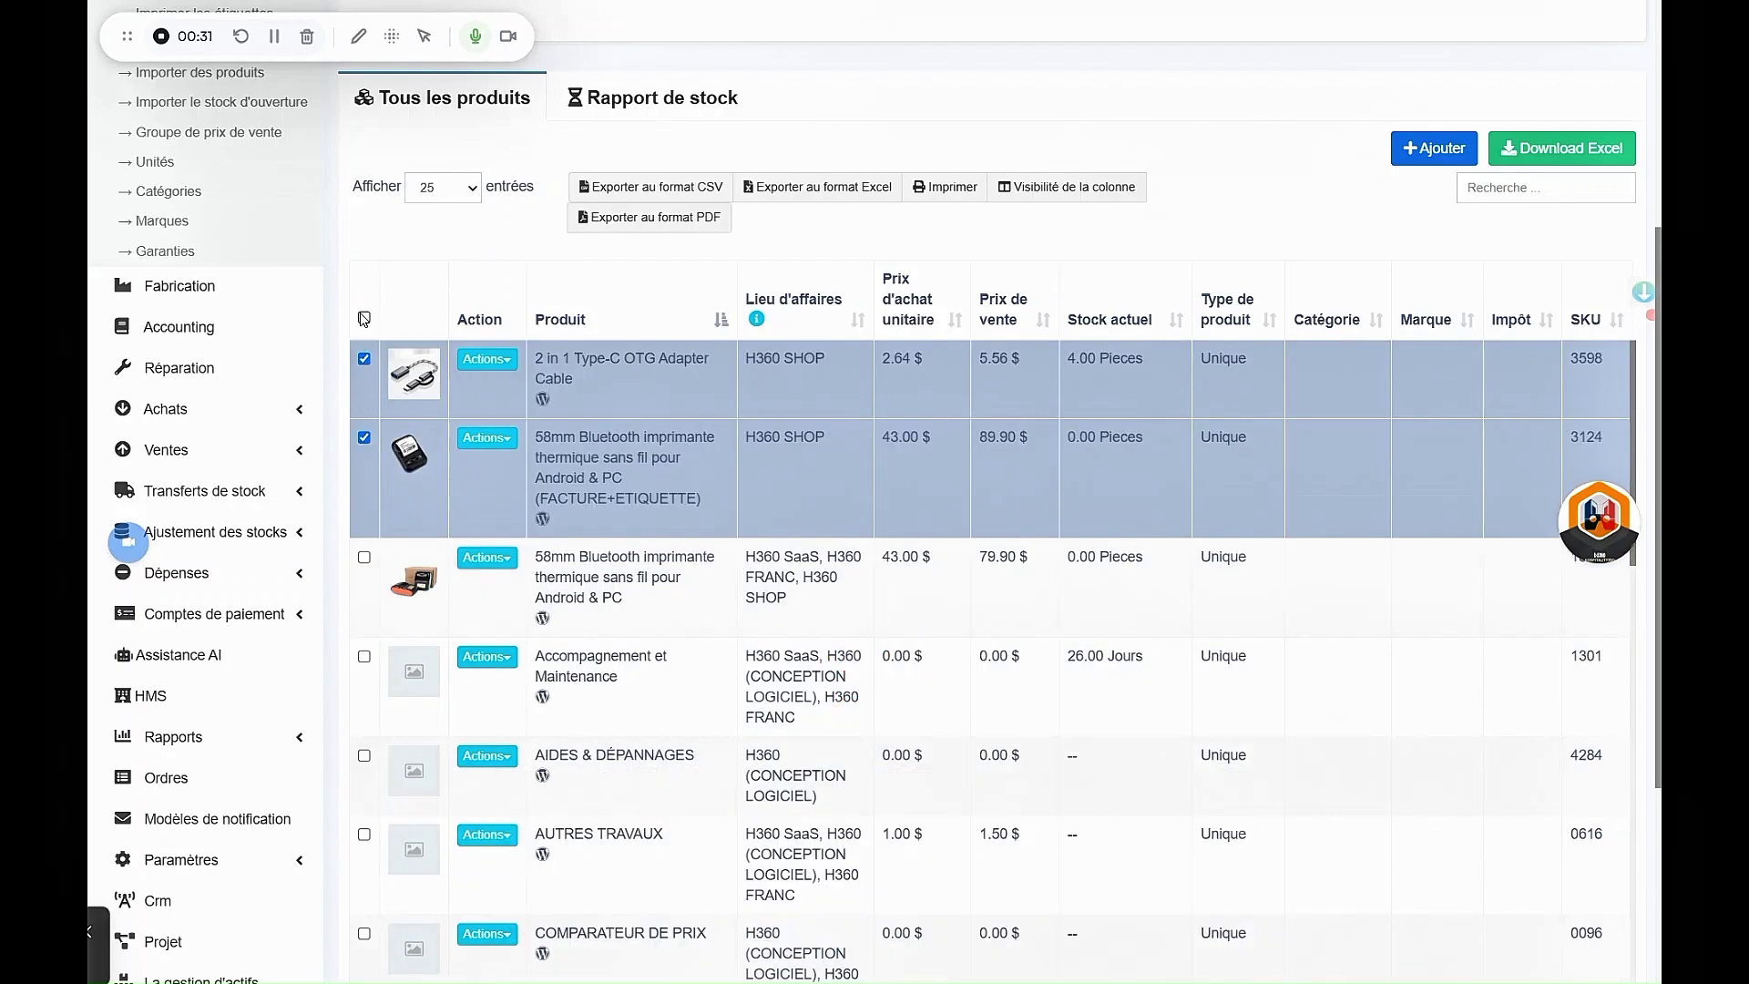
{"action": "scroll", "coordinate": [363, 317], "scroll_direction": "down", "scroll_amount": 3}
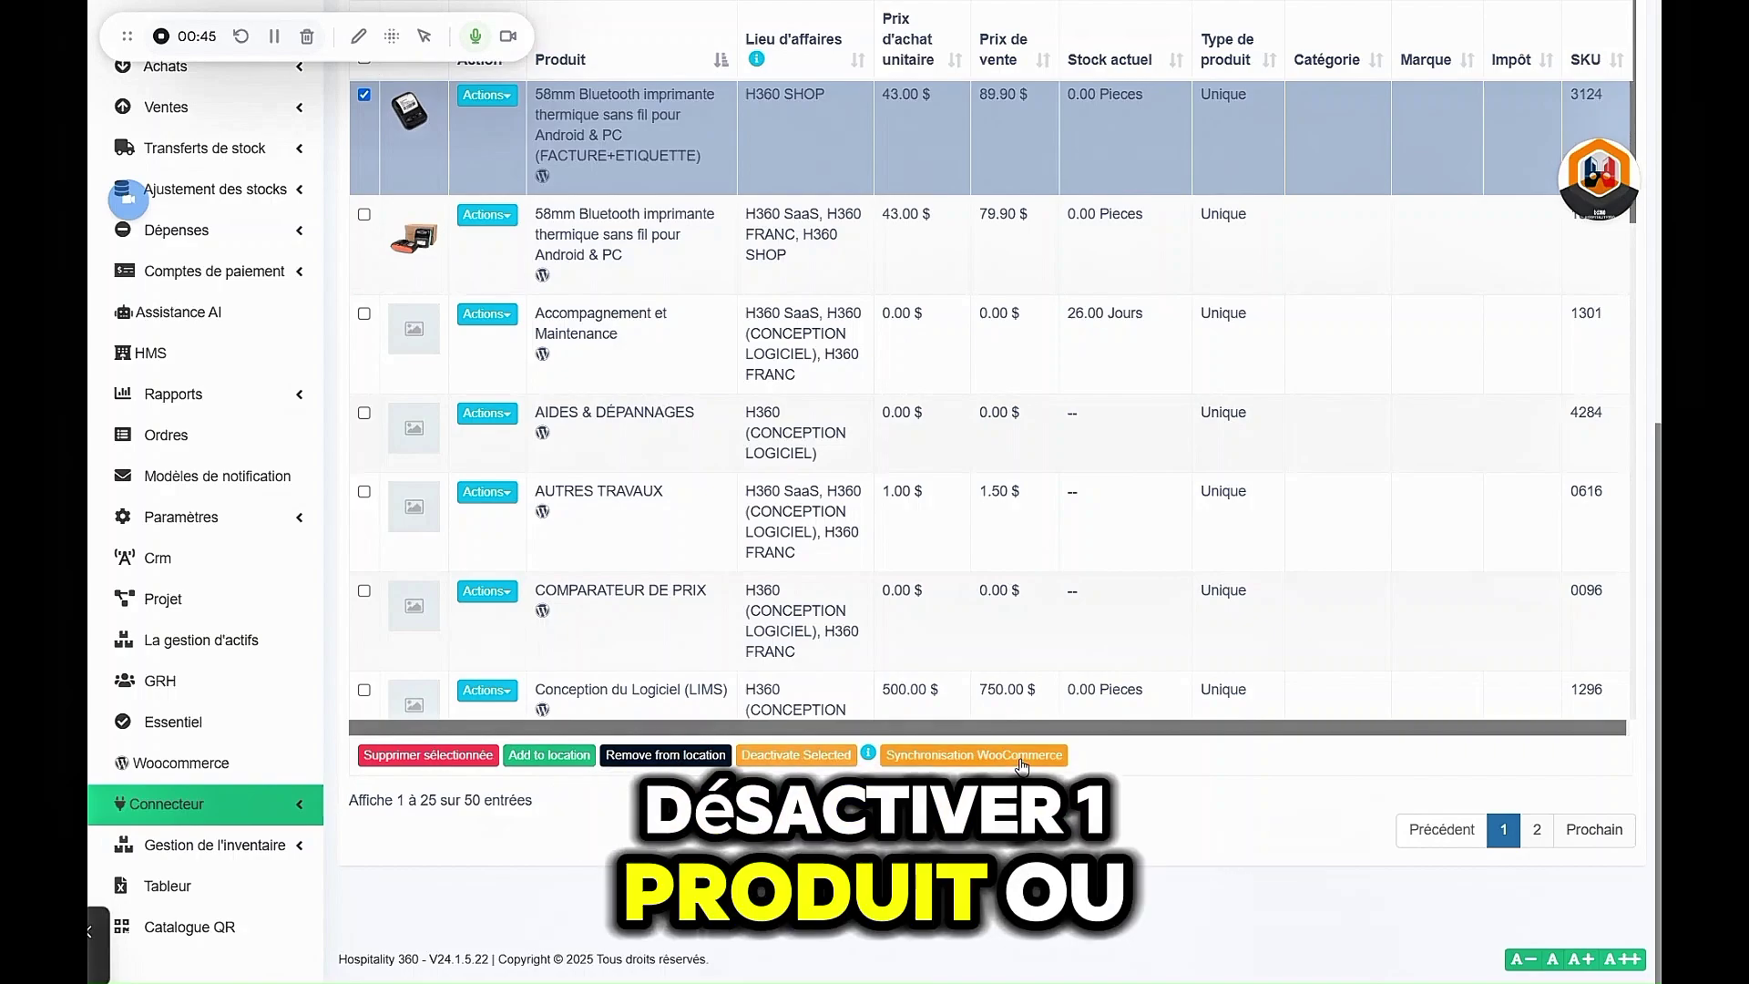
{"action": "scroll", "coordinate": [393, 722], "scroll_direction": "up", "scroll_amount": 8}
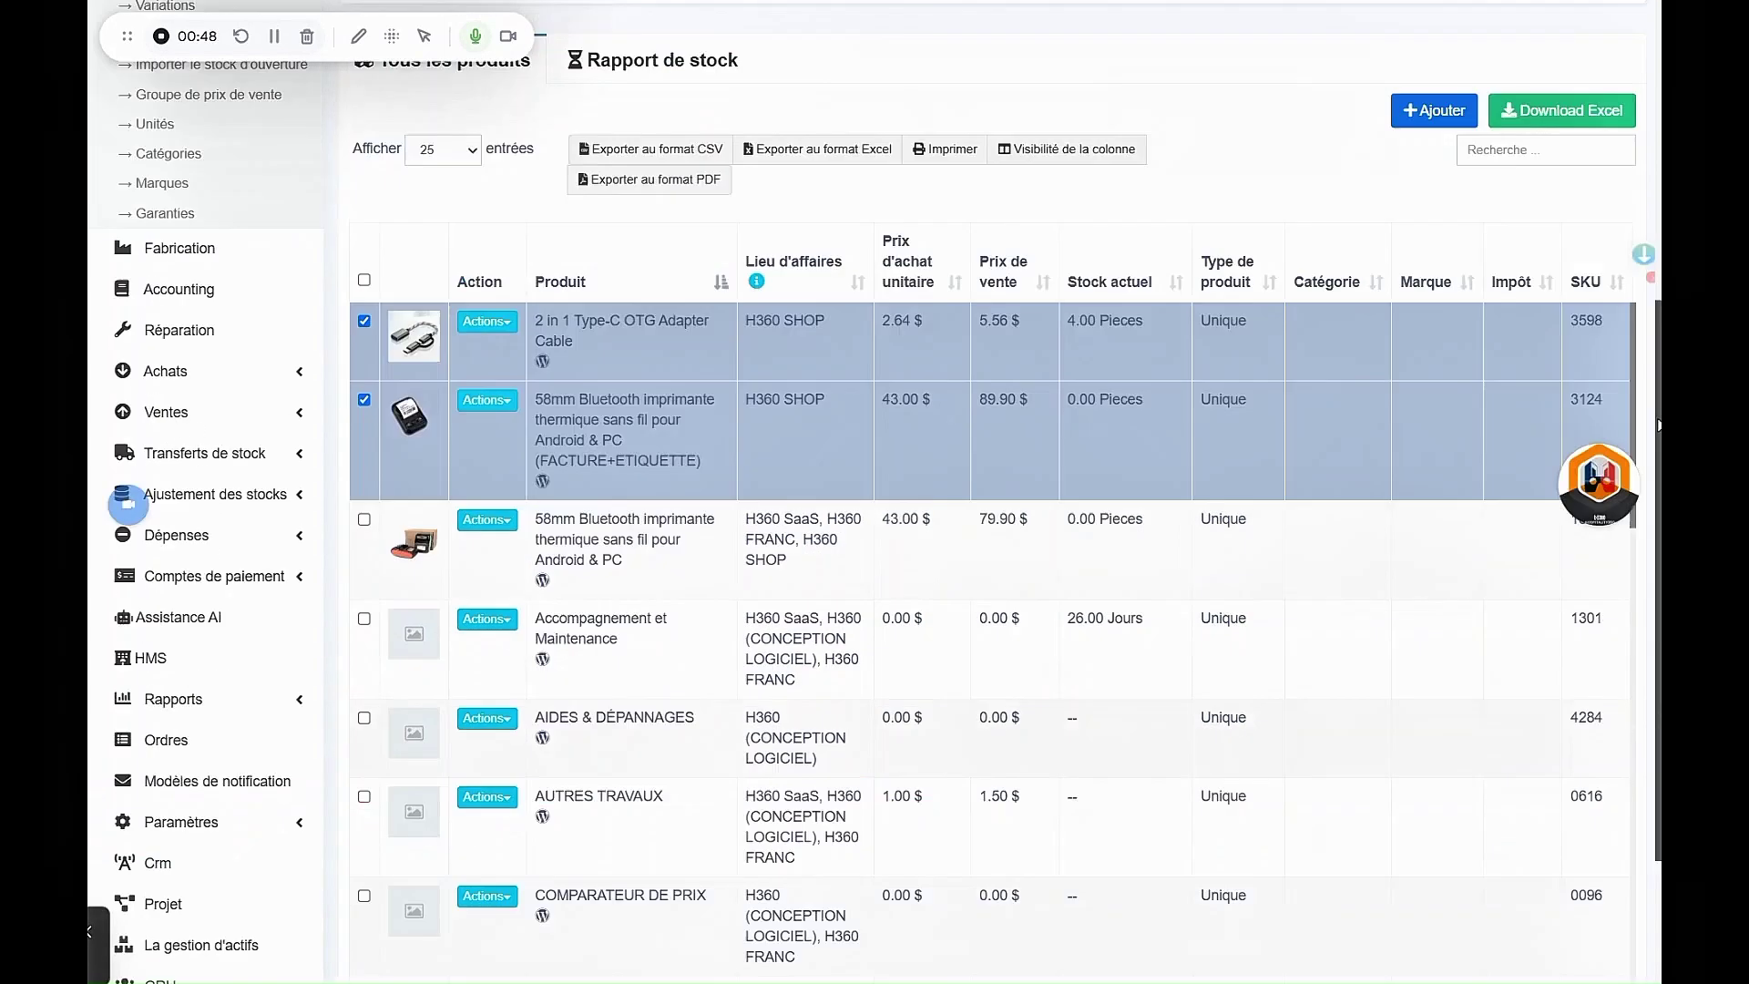
{"action": "left_click", "coordinate": [364, 720]}
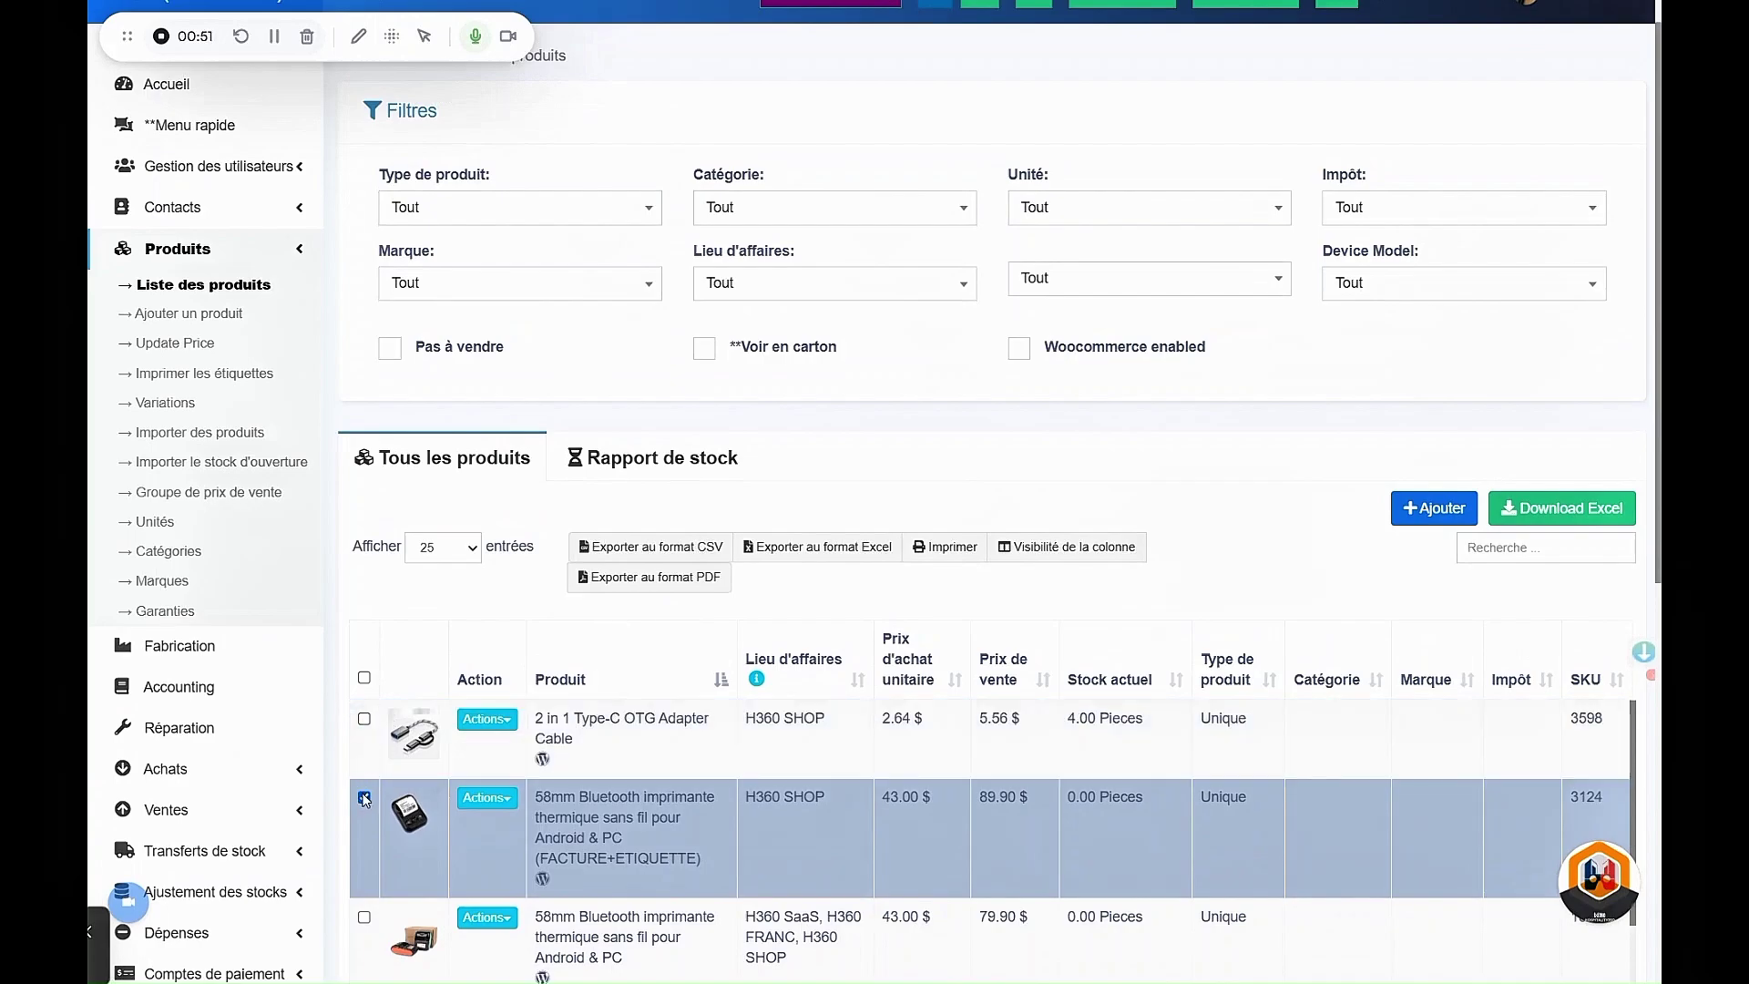
{"action": "left_click", "coordinate": [365, 799]}
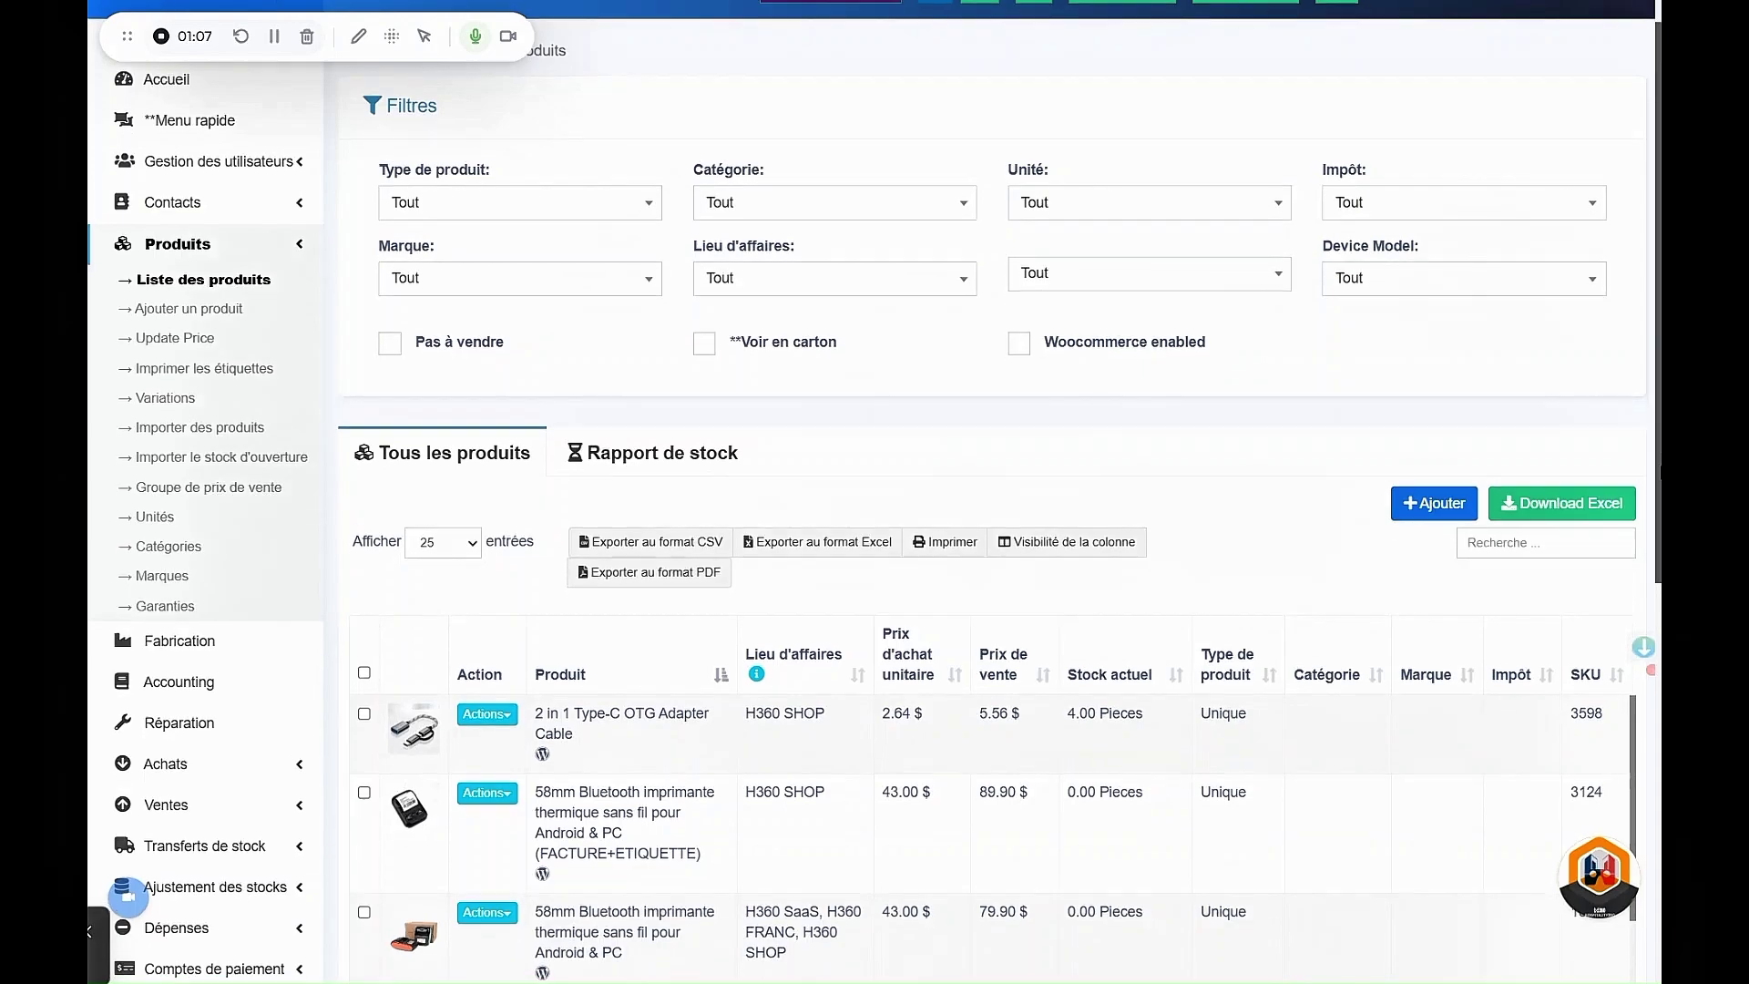
Step: Review the actions available for the 2 in 1 Type-C OTG Adapter Cable without choosing any
{"action": "scroll", "coordinate": [434, 544], "scroll_direction": "down", "scroll_amount": 3}
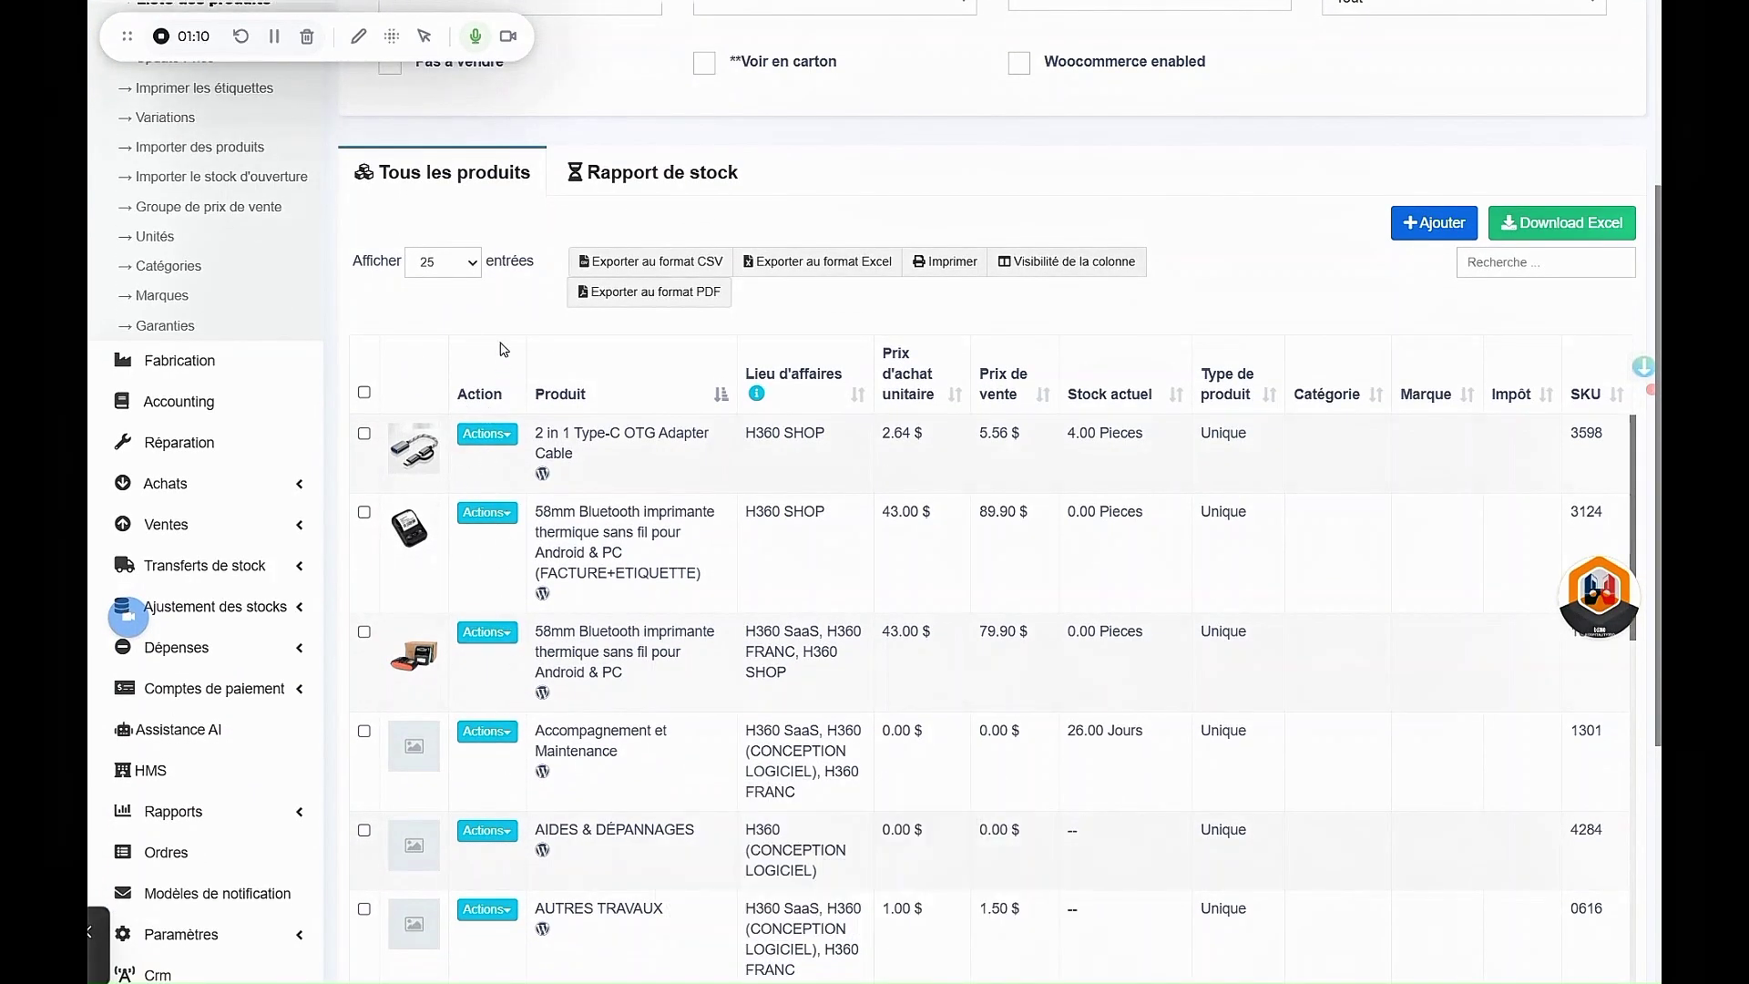
{"action": "left_click", "coordinate": [492, 435]}
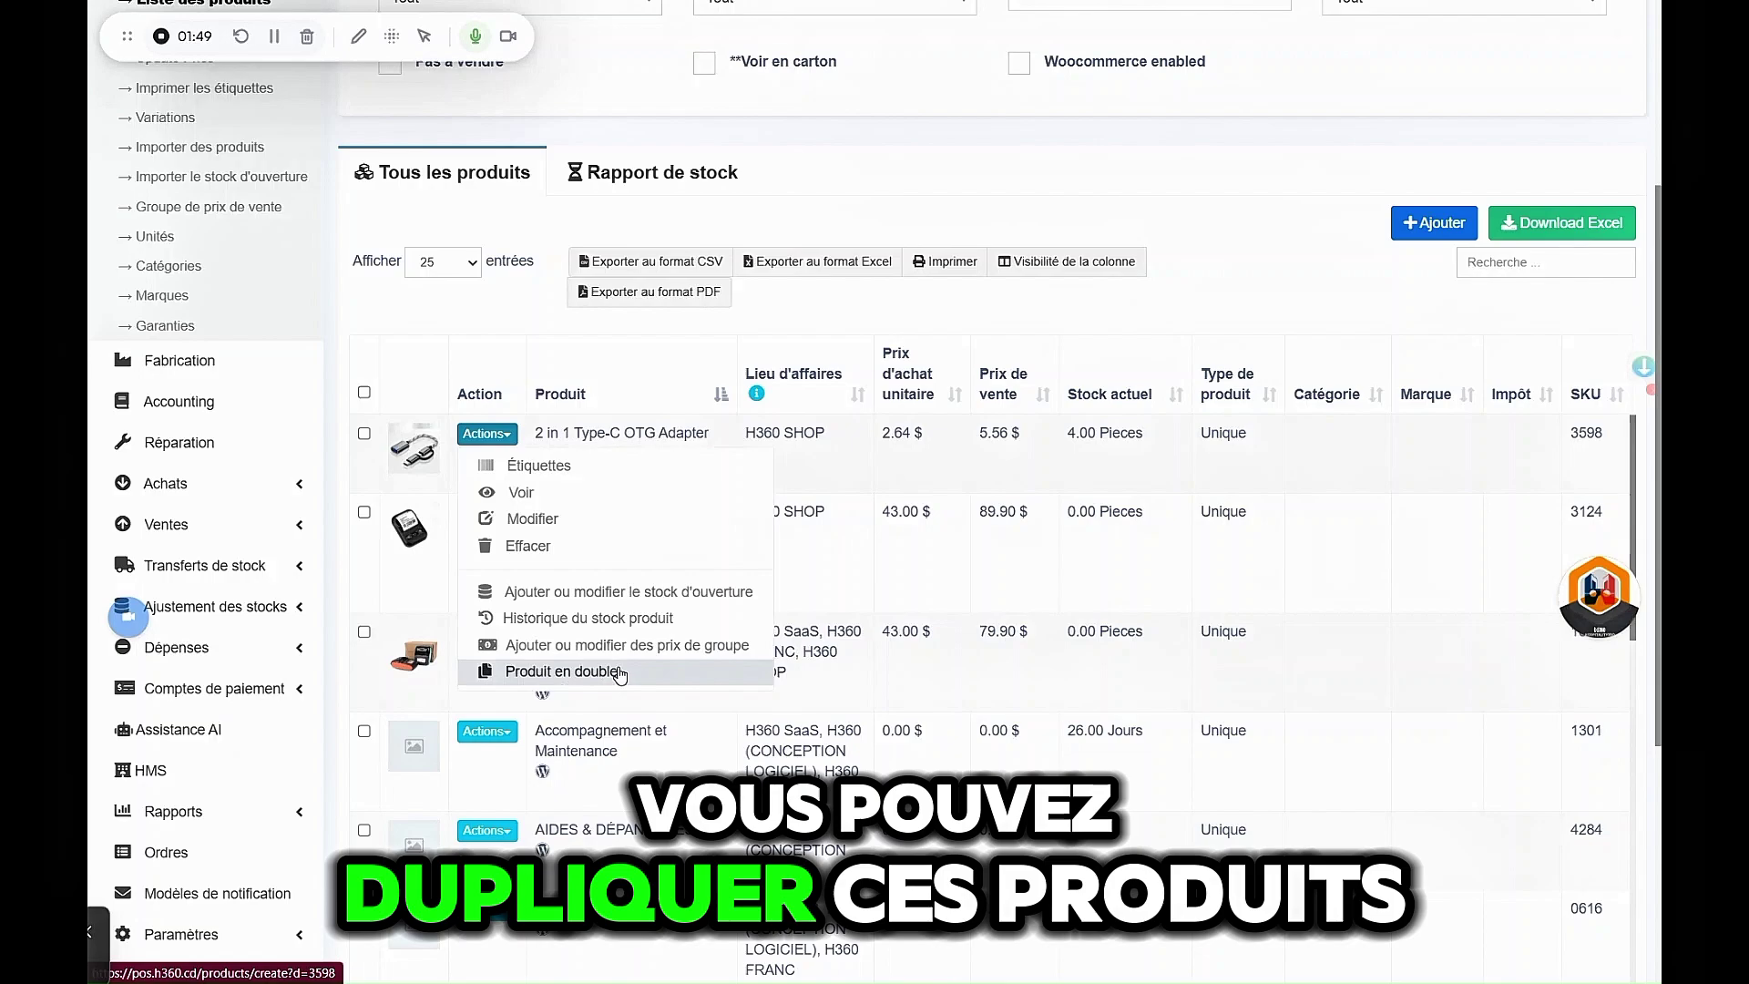
{"action": "left_click", "coordinate": [502, 314]}
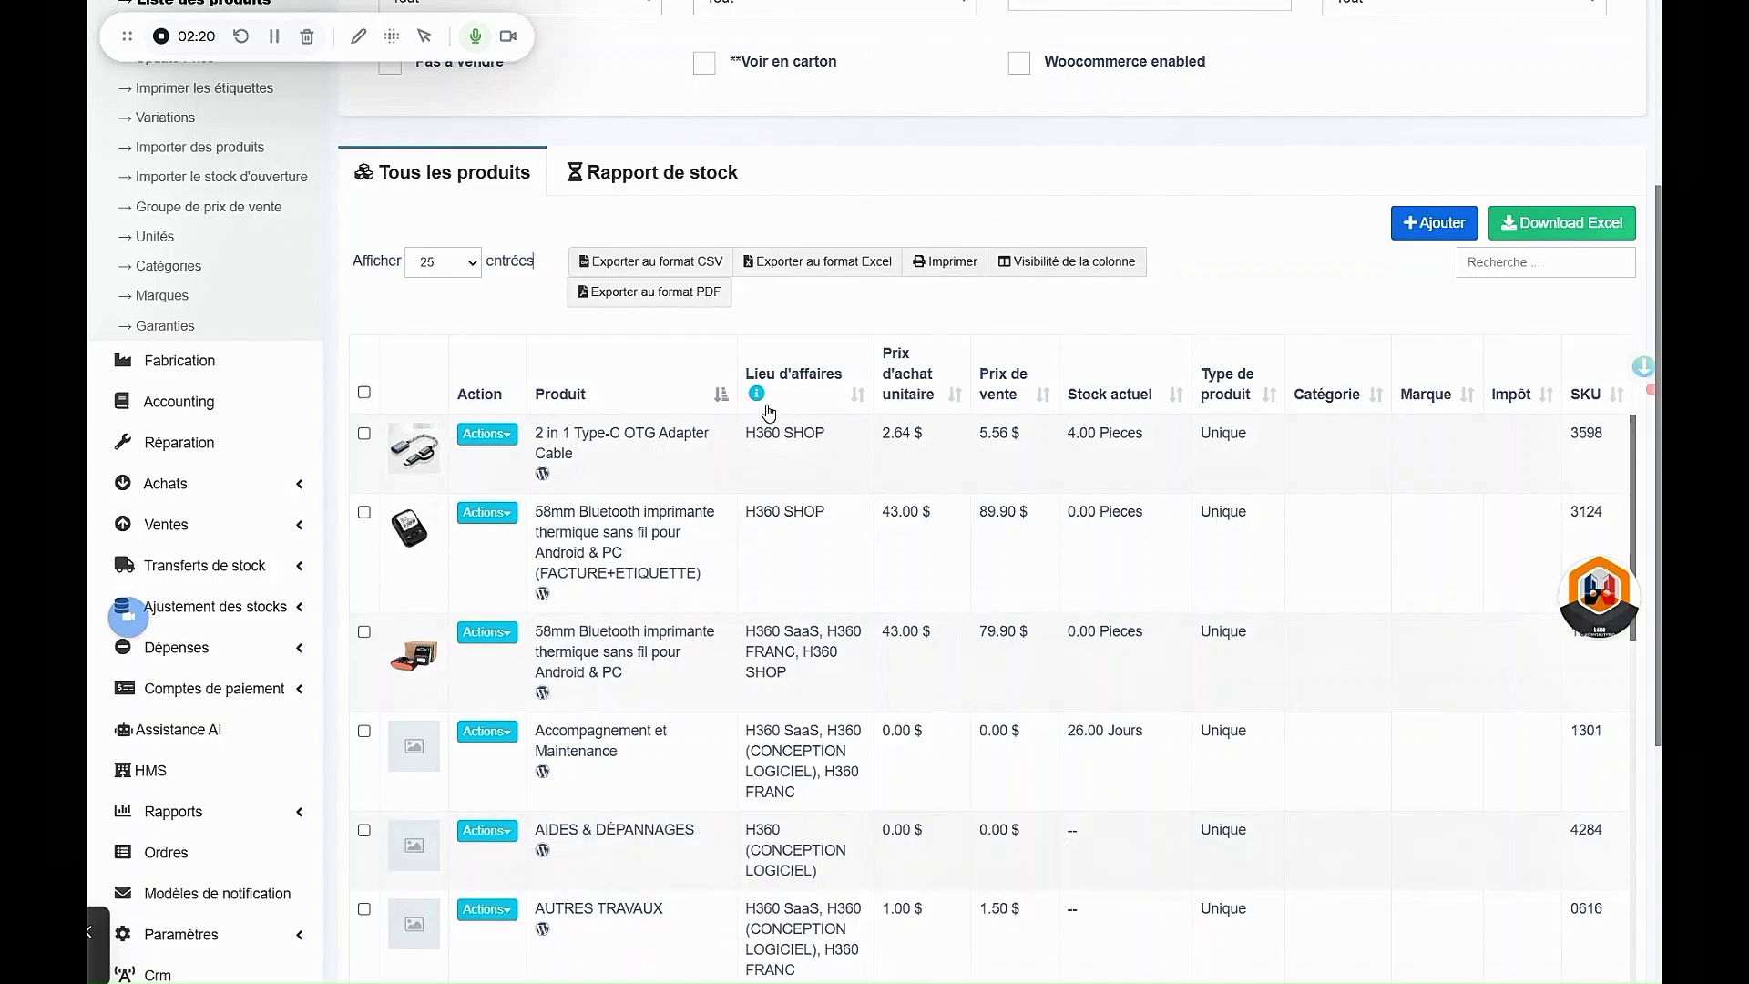
Step: Examine the Lieu d'affaires column to see which business locations each product is assigned to
{"action": "mouse_move", "coordinate": [760, 394]}
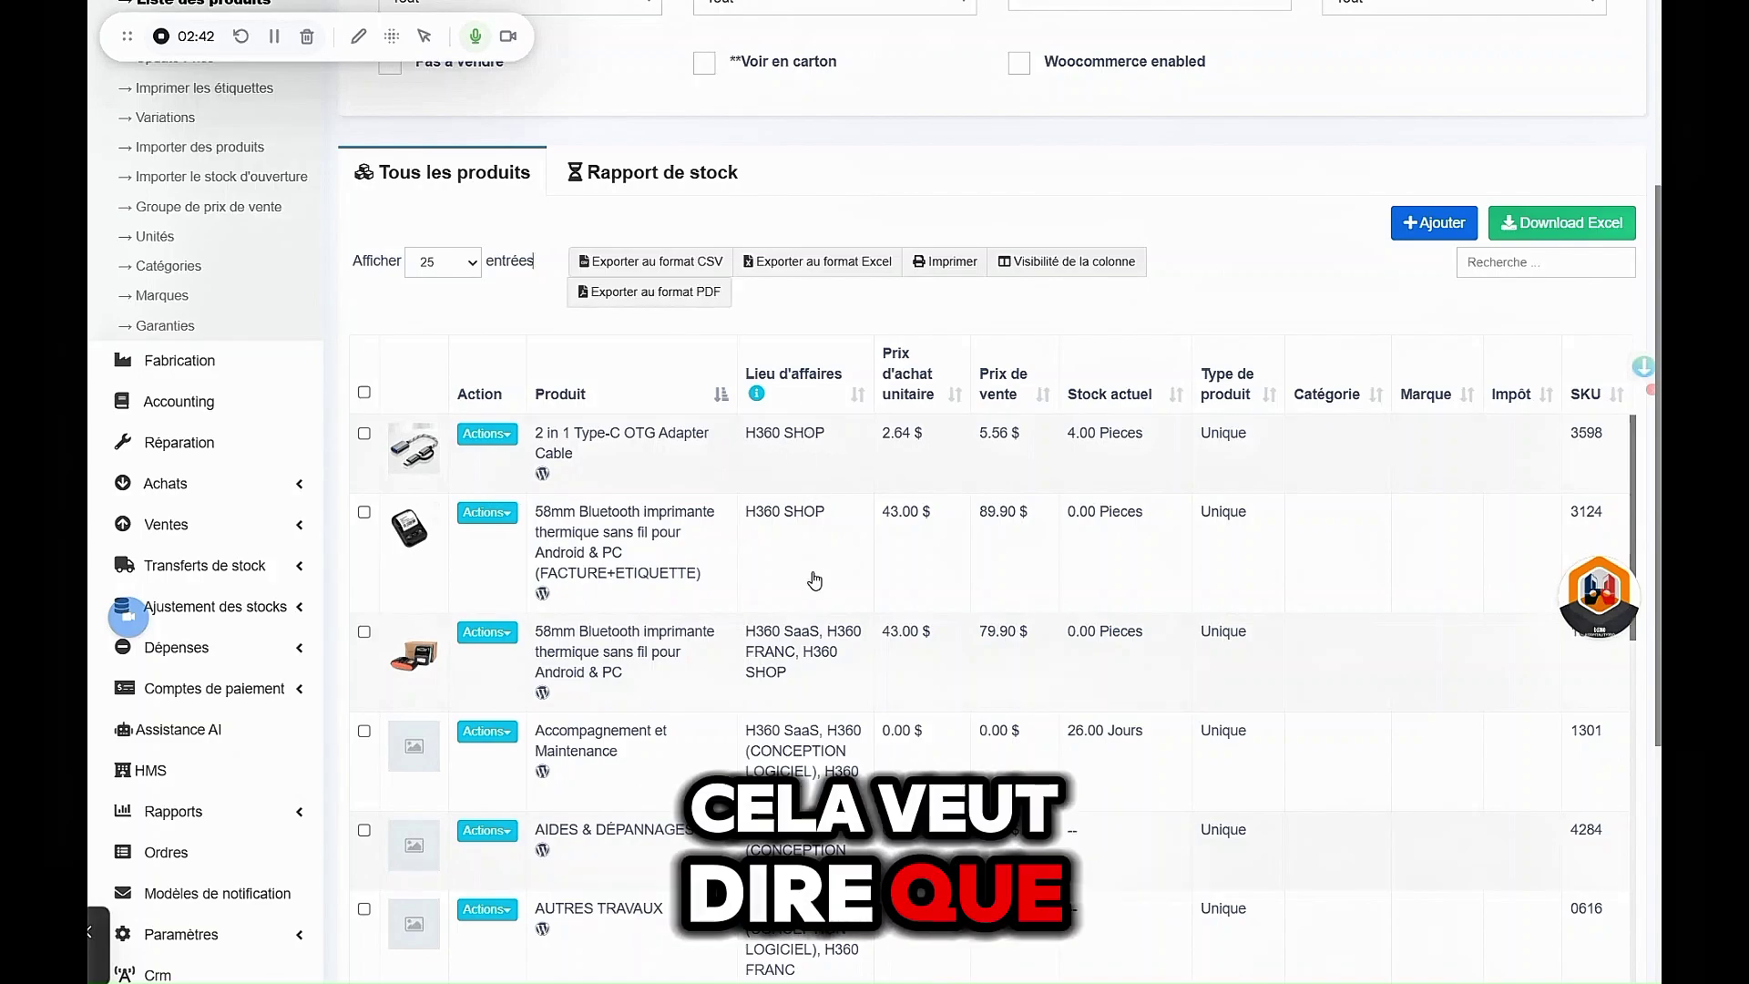
{"action": "scroll", "coordinate": [1389, 453], "scroll_direction": "down", "scroll_amount": 1}
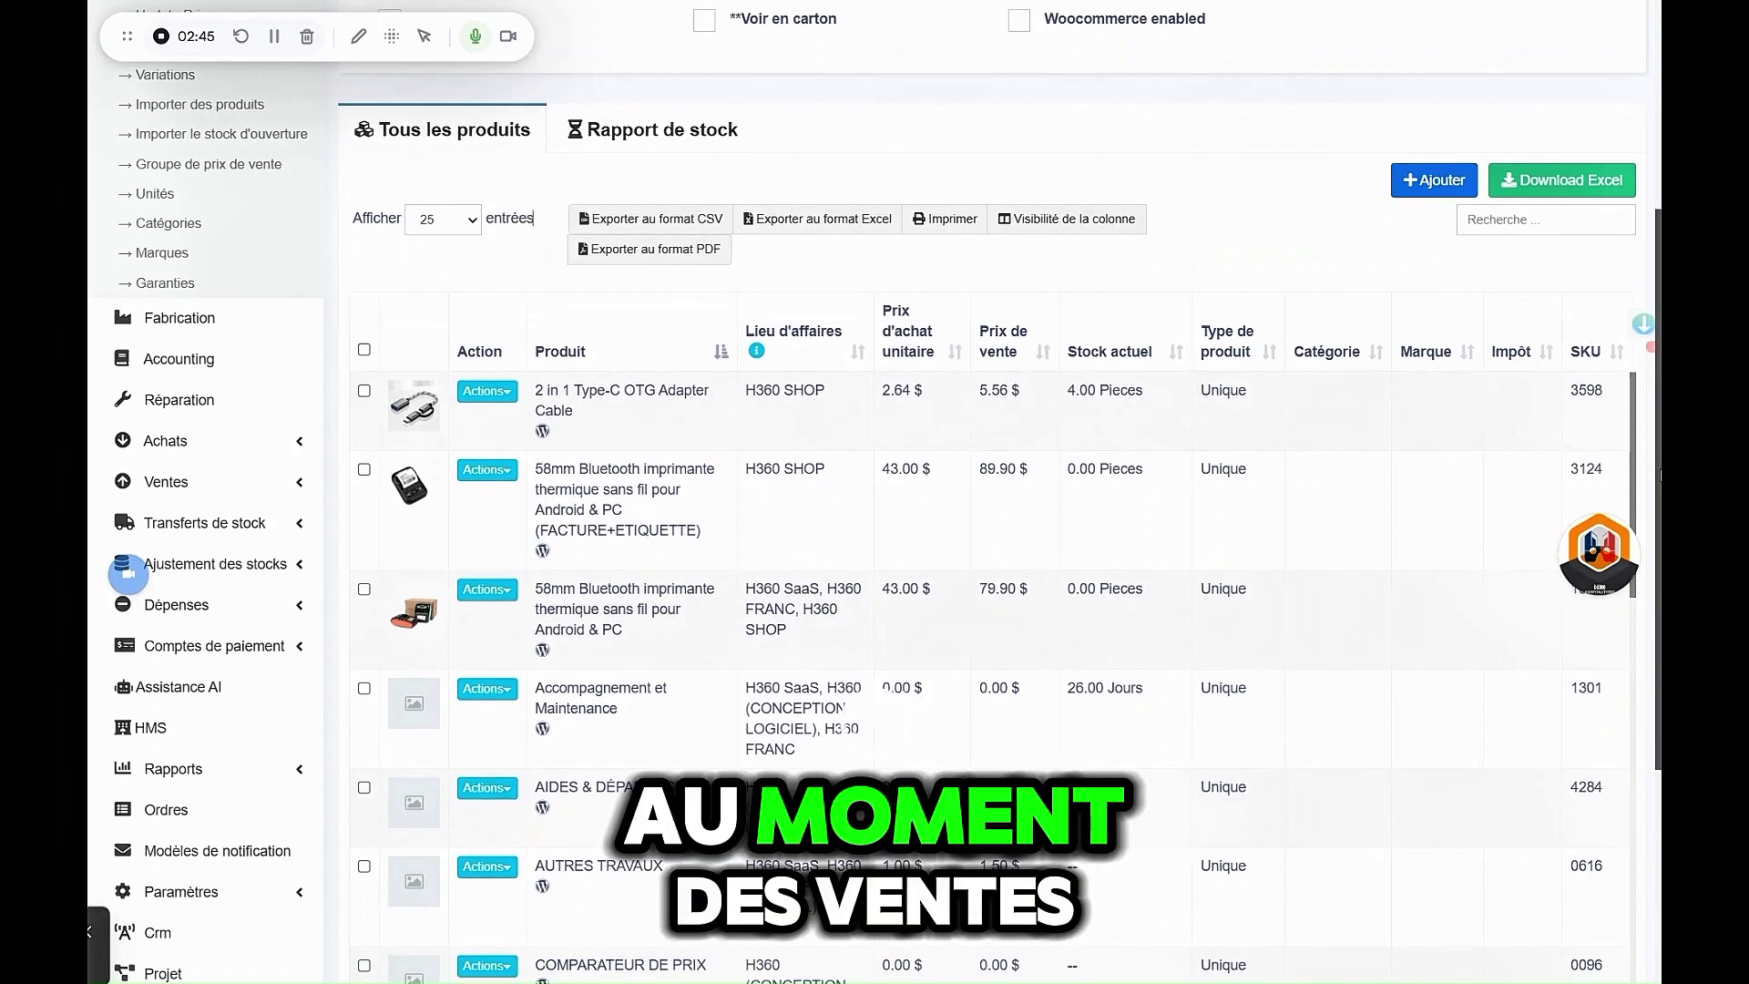
{"action": "scroll", "coordinate": [1638, 499], "scroll_direction": "down", "scroll_amount": 6}
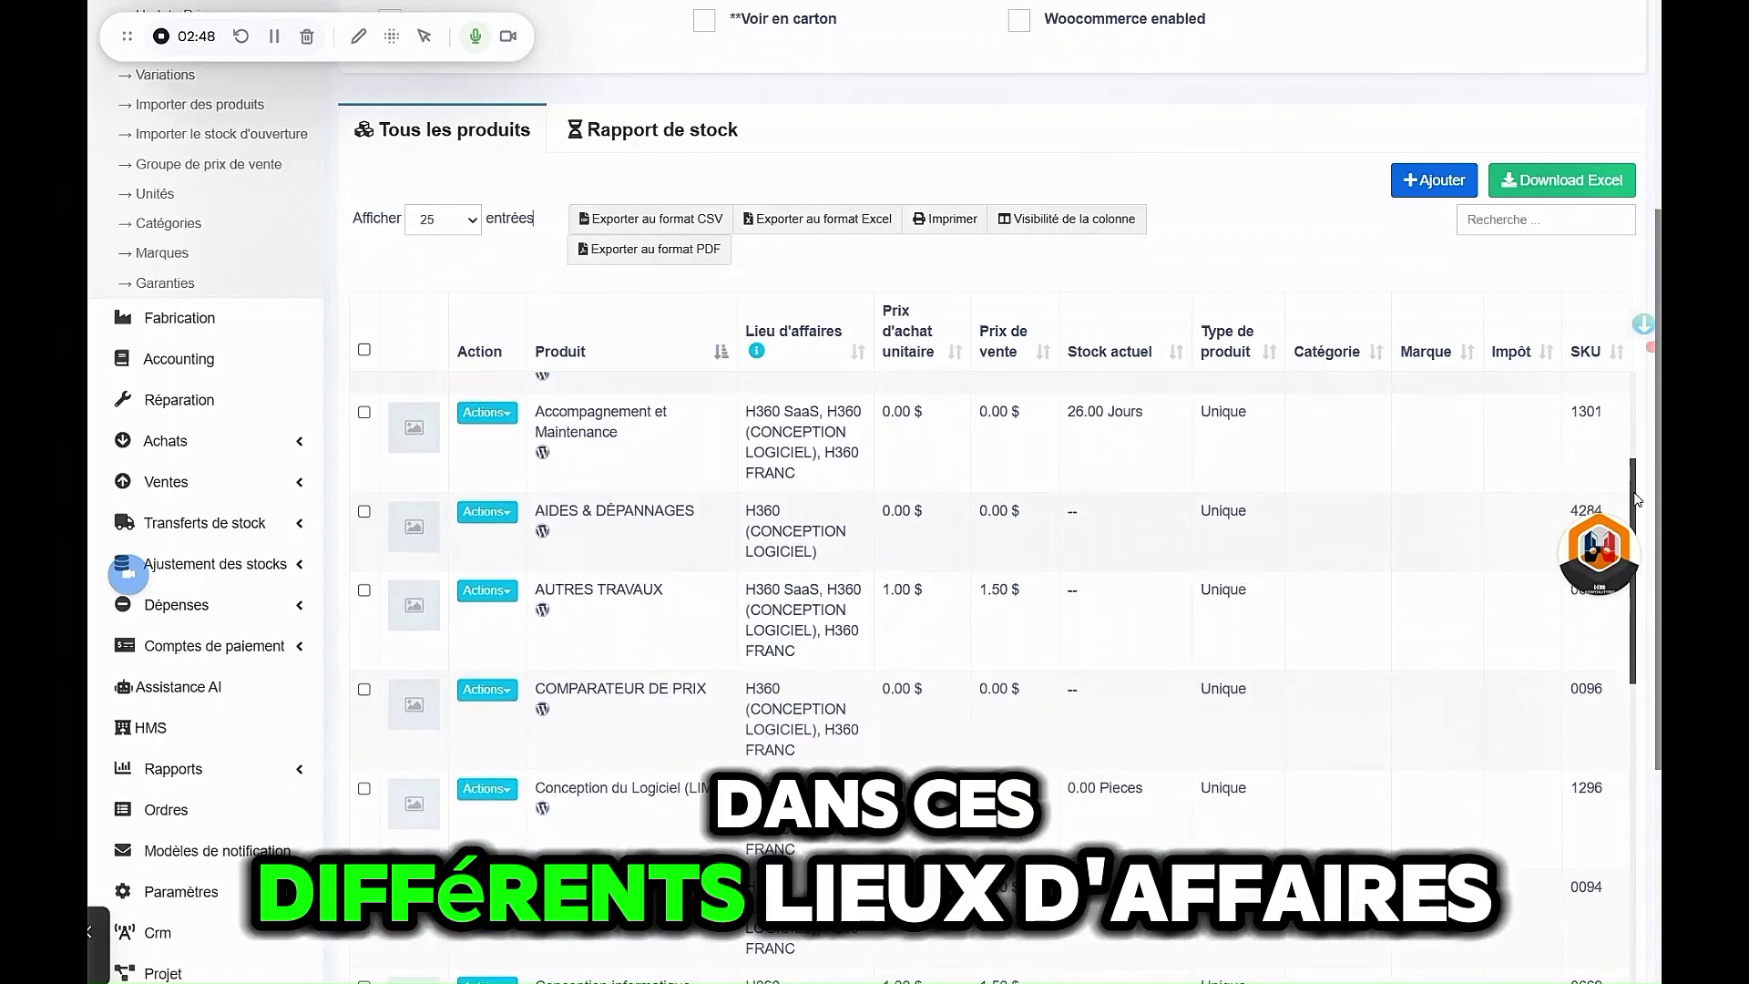
{"action": "left_click_drag", "start_coordinate": [1638, 500], "coordinate": [1640, 519]}
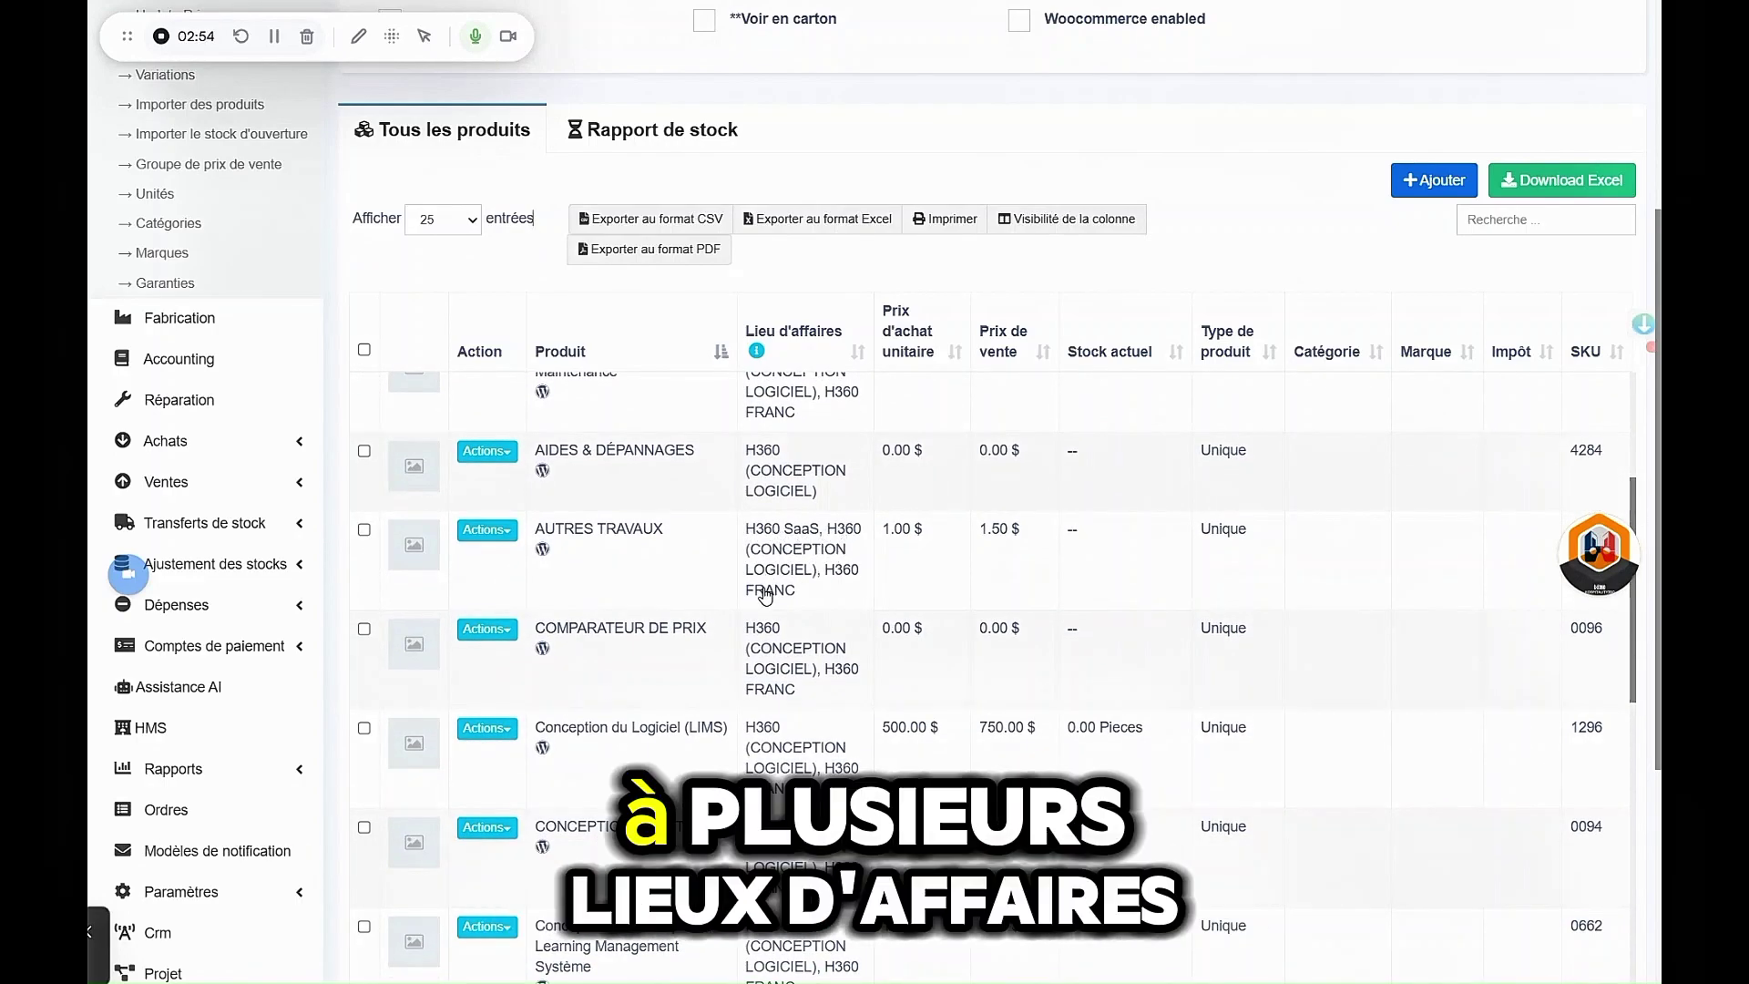
{"action": "scroll", "coordinate": [1653, 609], "scroll_direction": "up", "scroll_amount": 1}
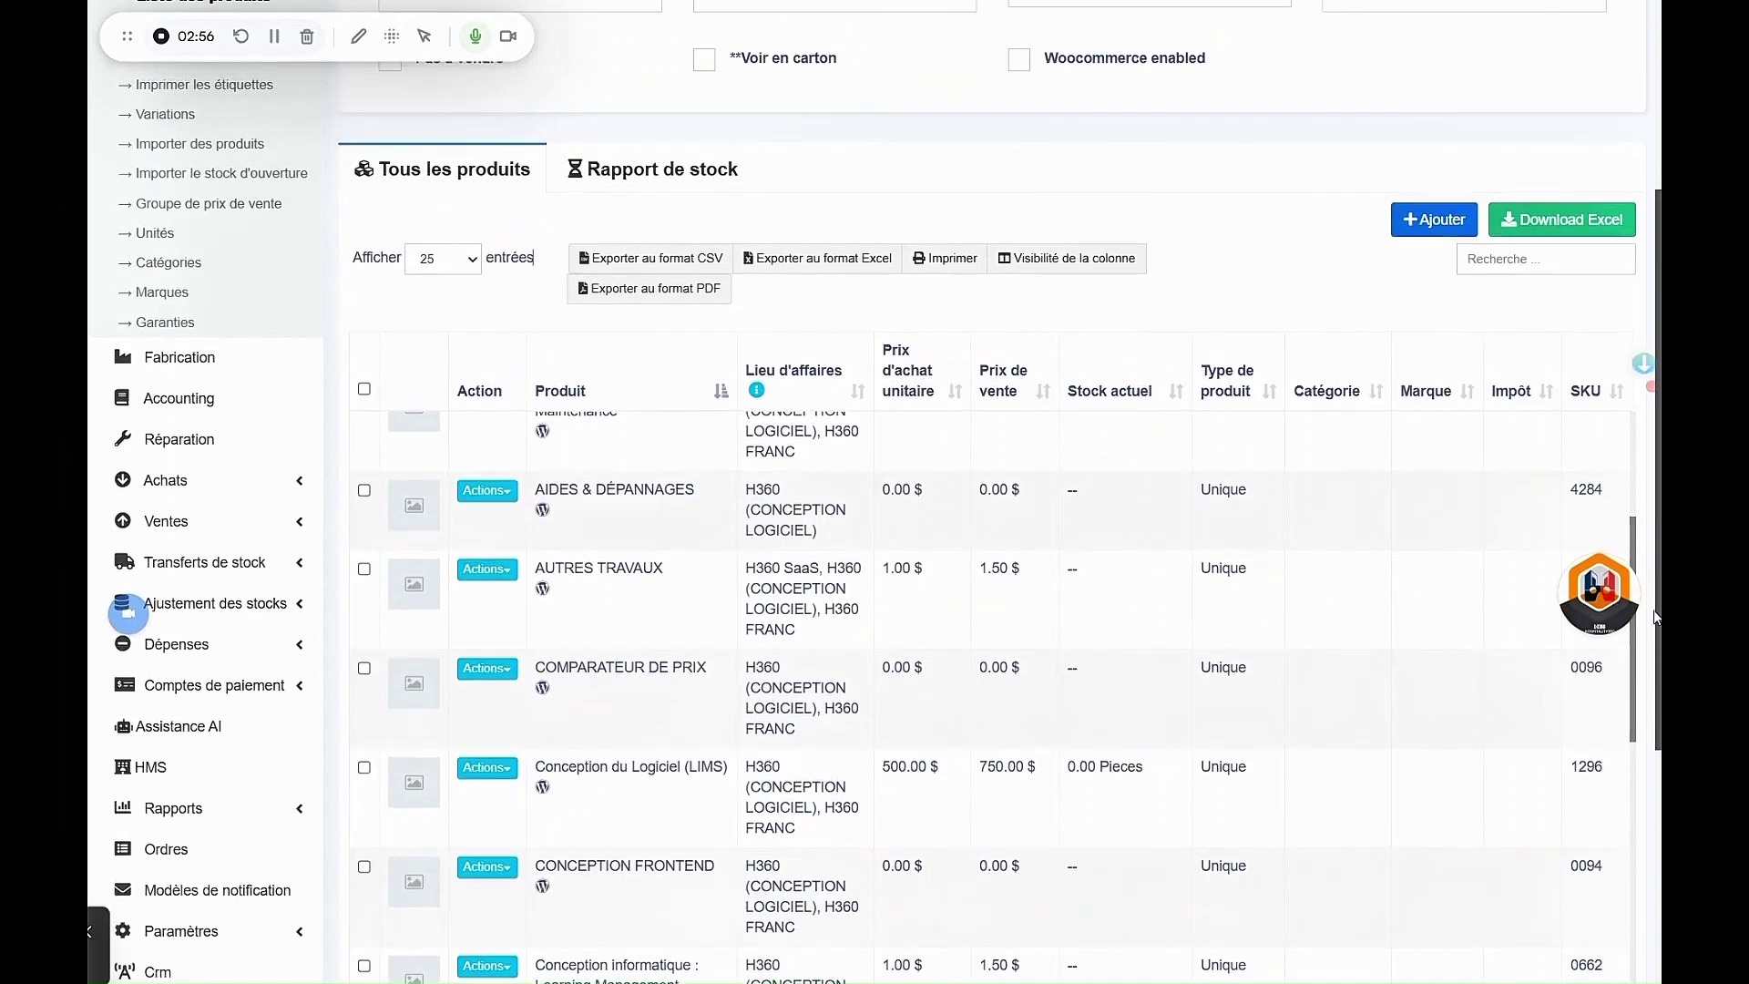
{"action": "scroll", "coordinate": [1638, 619], "scroll_direction": "up", "scroll_amount": 4}
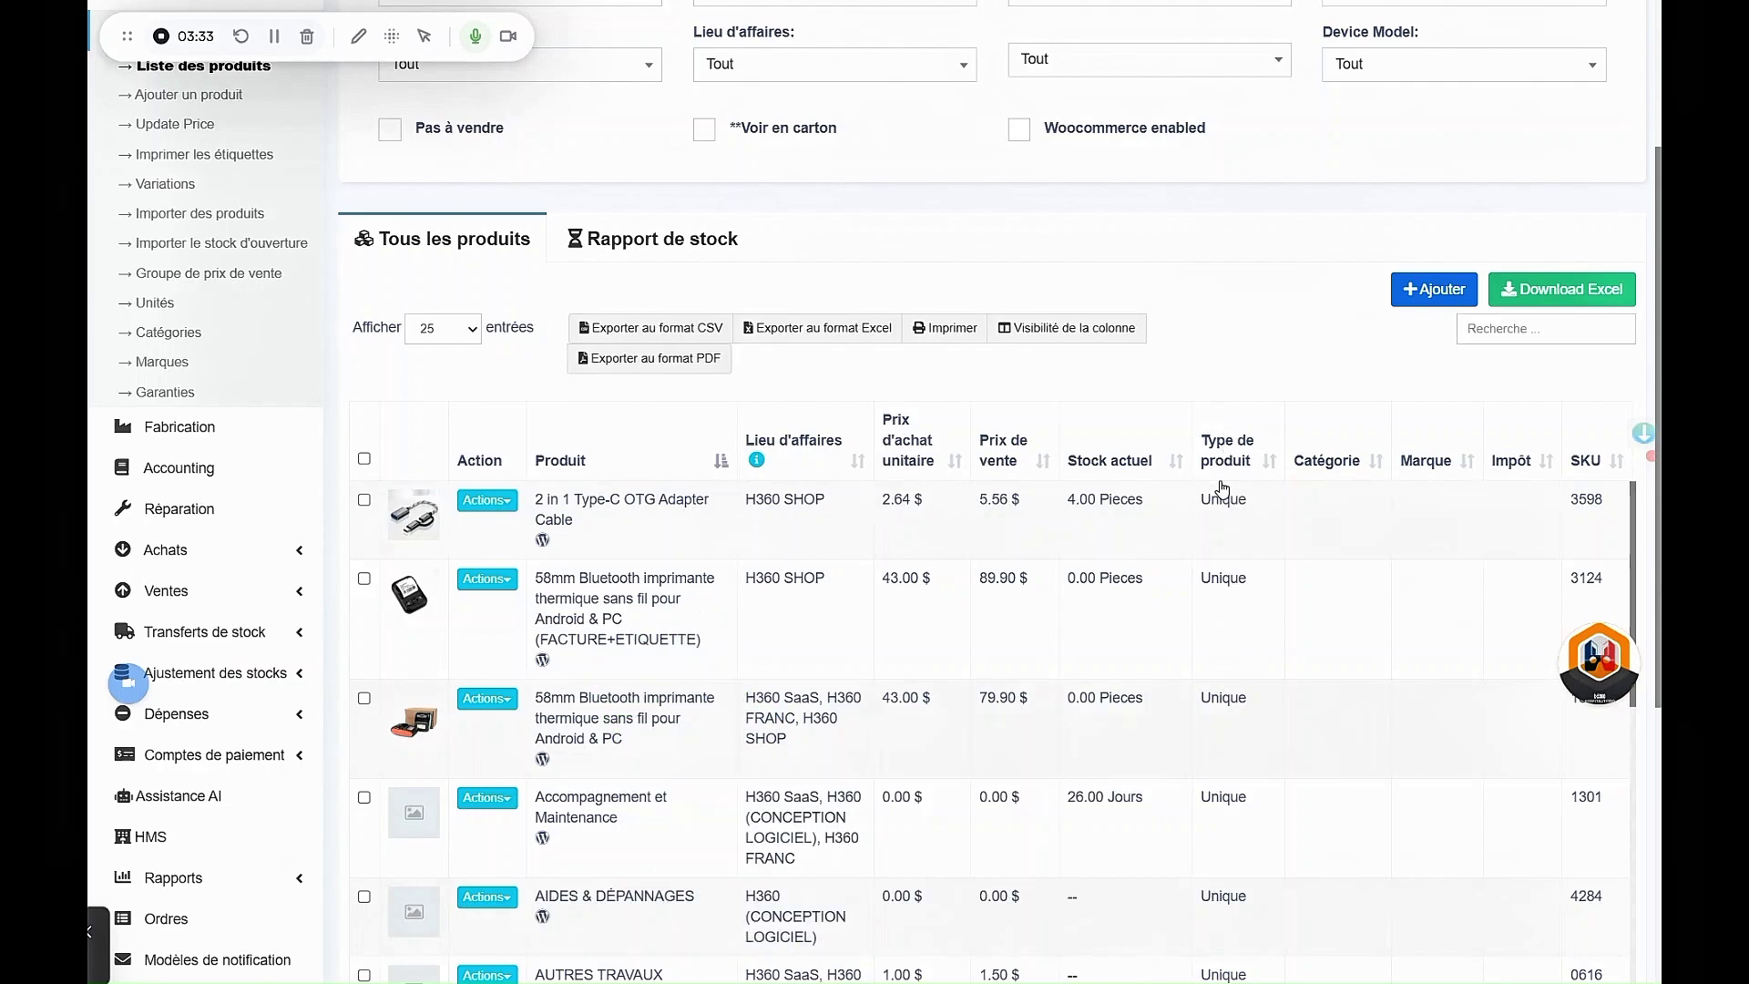
Step: Go to page 2 of the product list and examine its products' current stock and units
{"action": "scroll", "coordinate": [1633, 343], "scroll_direction": "down", "scroll_amount": 2}
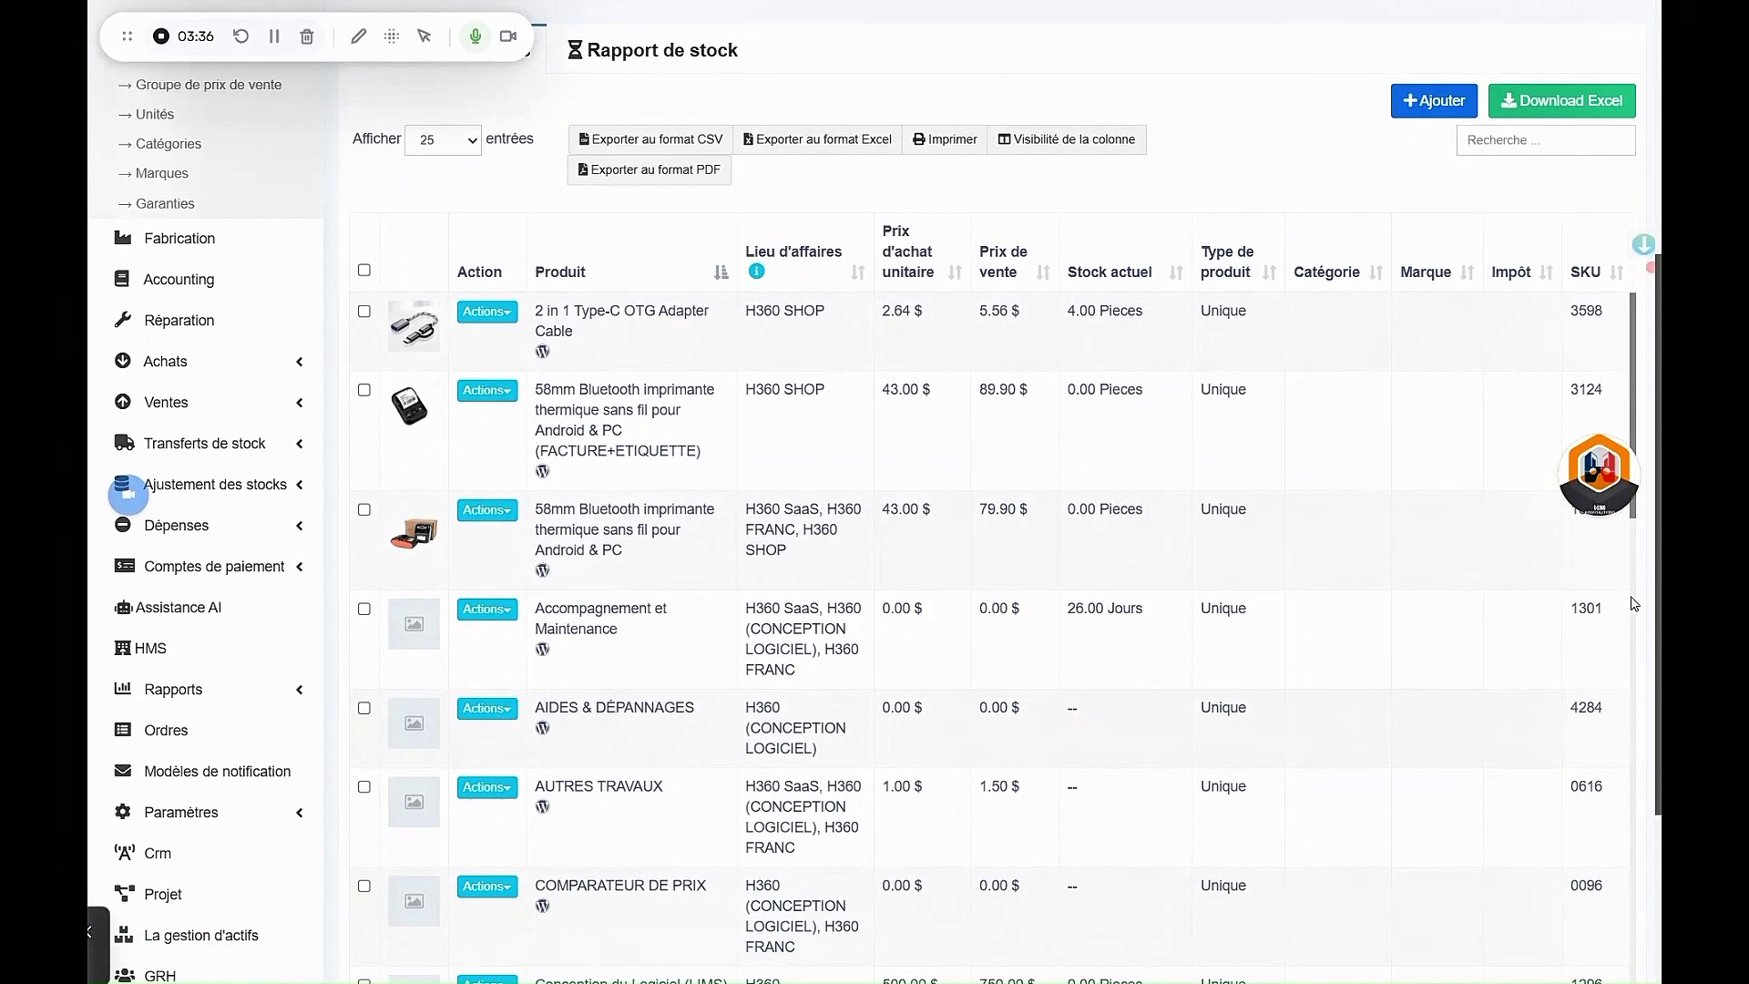
{"action": "left_click_drag", "start_coordinate": [1633, 343], "coordinate": [1650, 932]}
{"action": "scroll", "coordinate": [1002, 547], "scroll_direction": "down", "scroll_amount": 2}
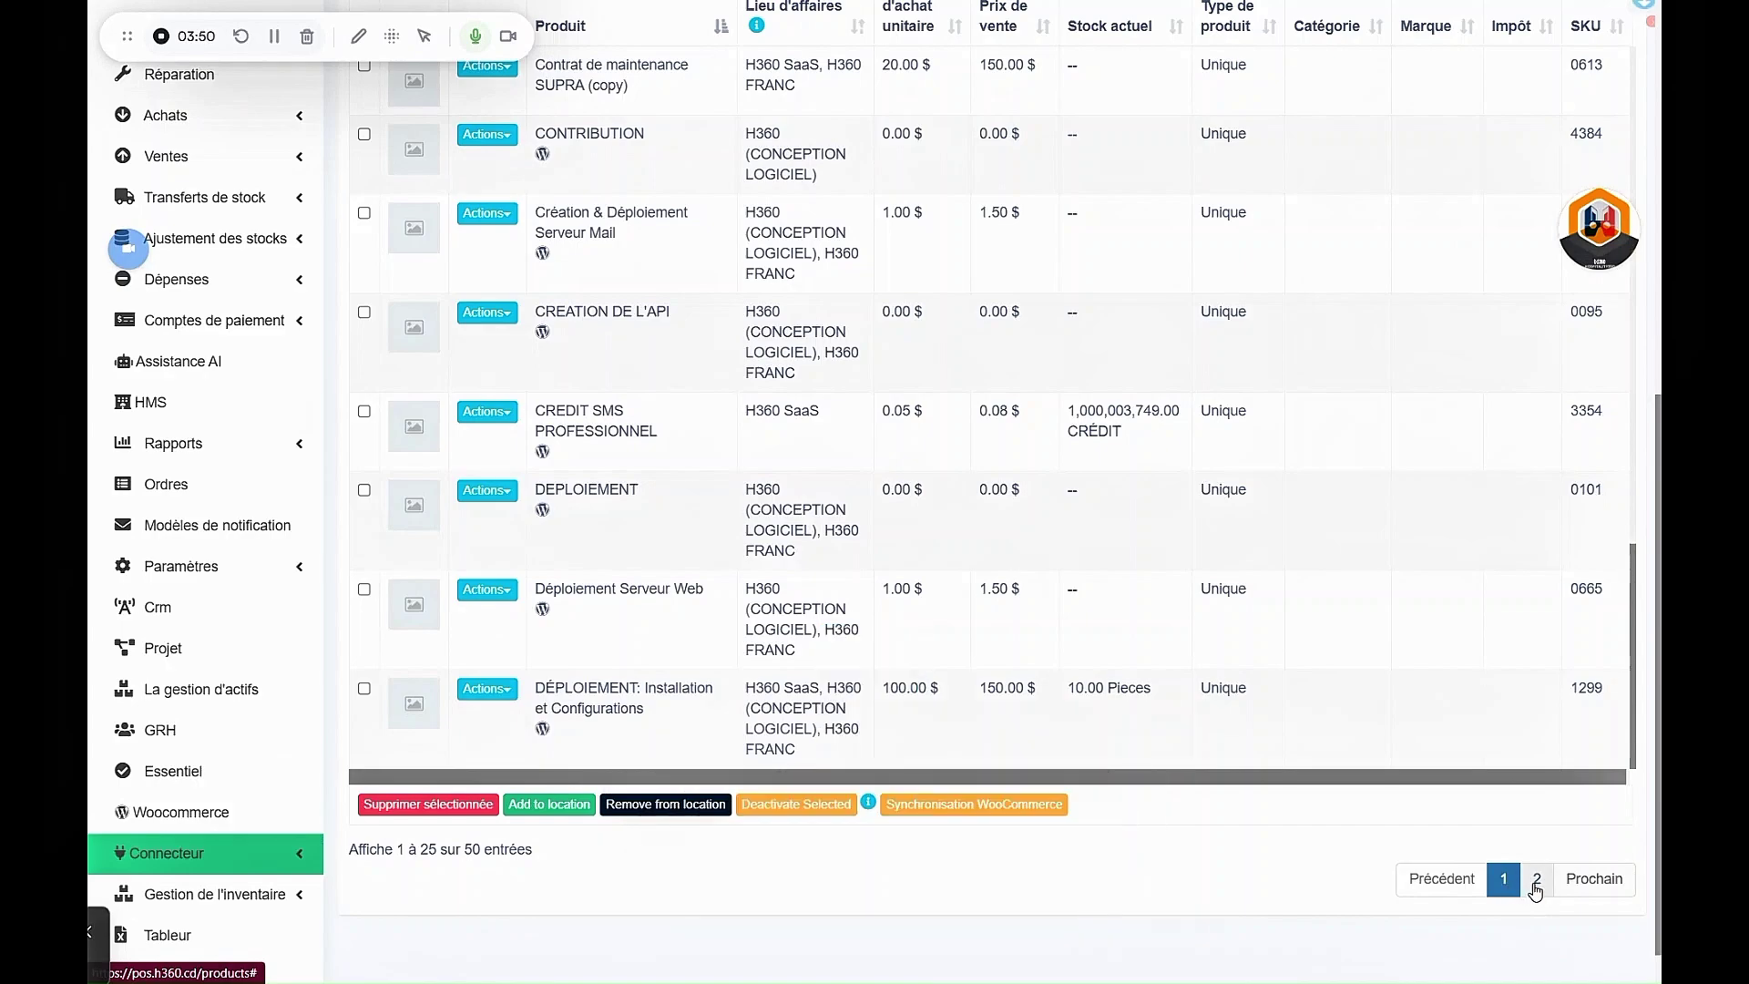
{"action": "left_click", "coordinate": [1536, 882]}
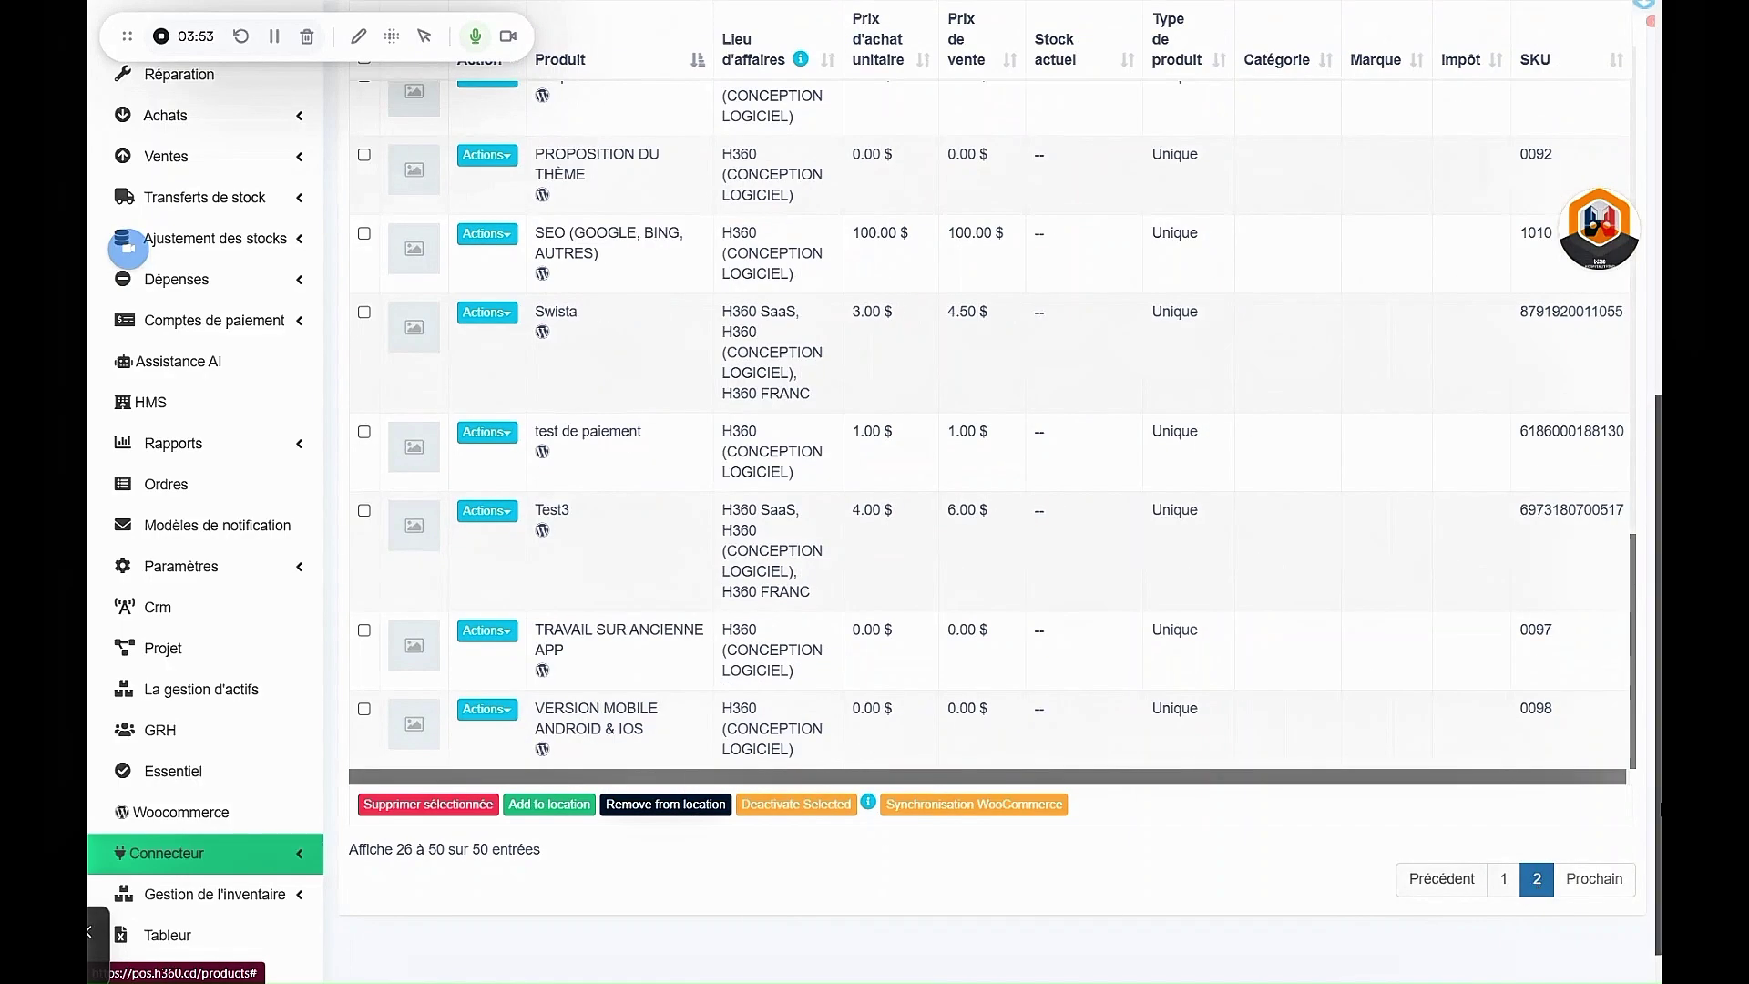
{"action": "scroll", "coordinate": [1652, 724], "scroll_direction": "up", "scroll_amount": 2}
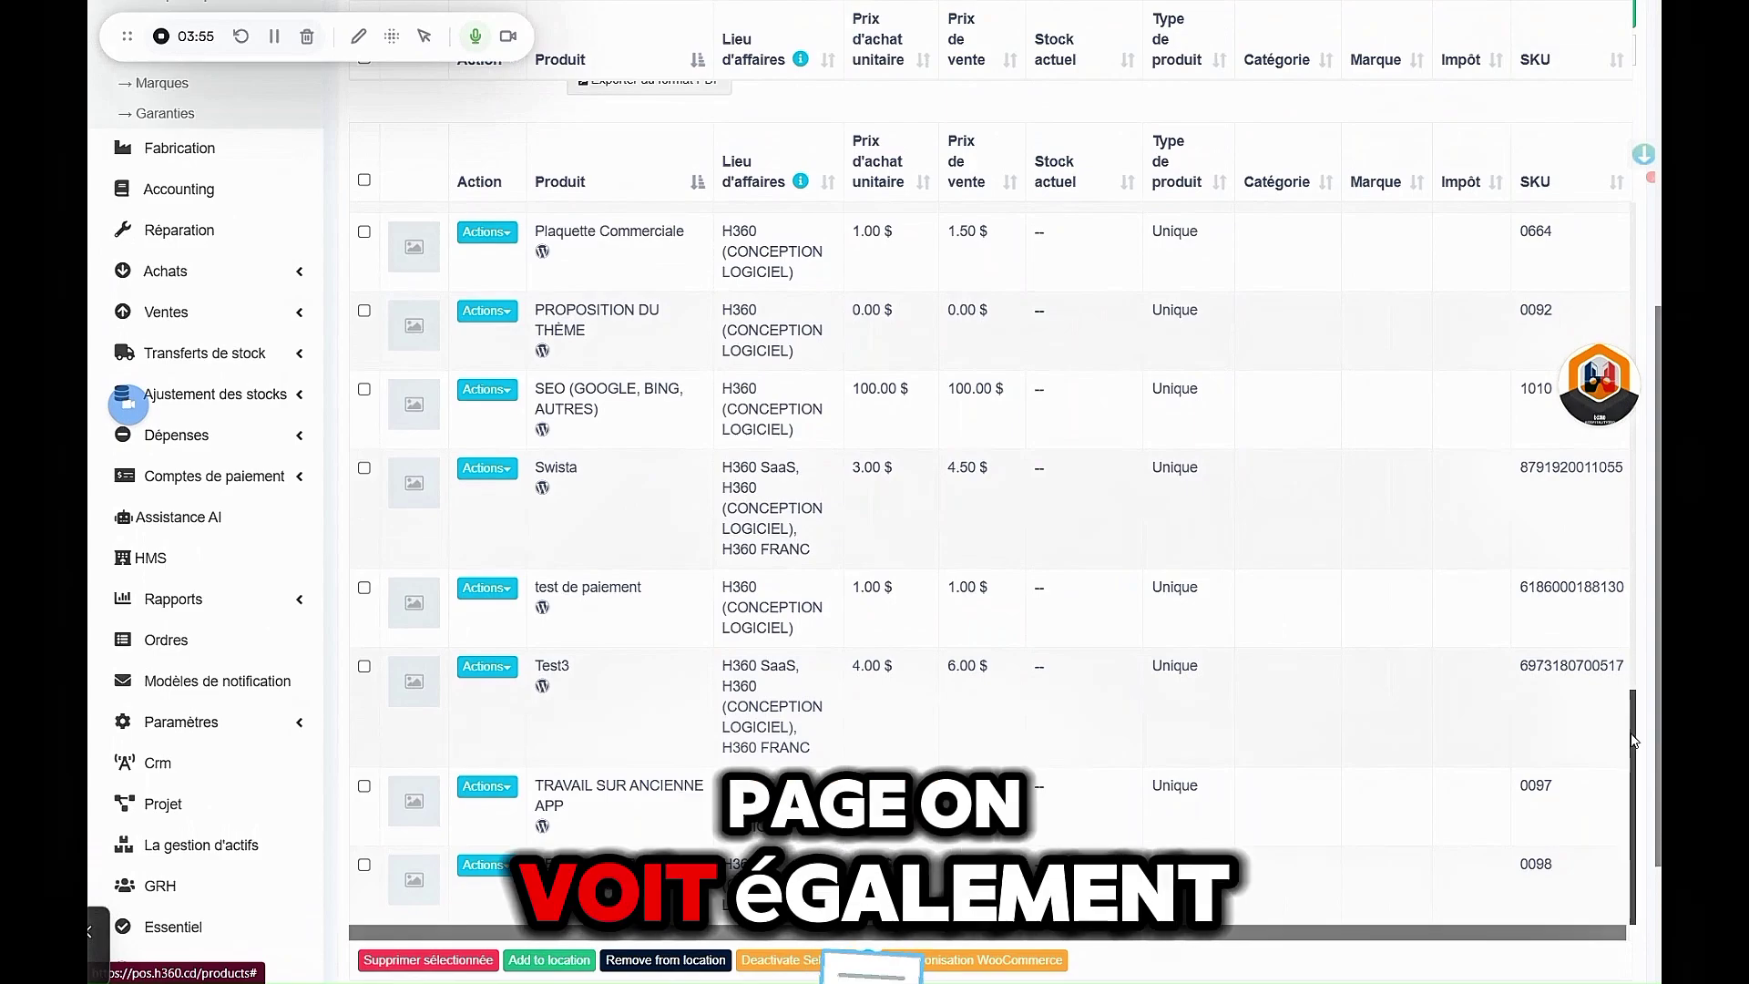
{"action": "scroll", "coordinate": [1622, 531], "scroll_direction": "up", "scroll_amount": 7}
{"action": "scroll", "coordinate": [1623, 531], "scroll_direction": "up", "scroll_amount": 10}
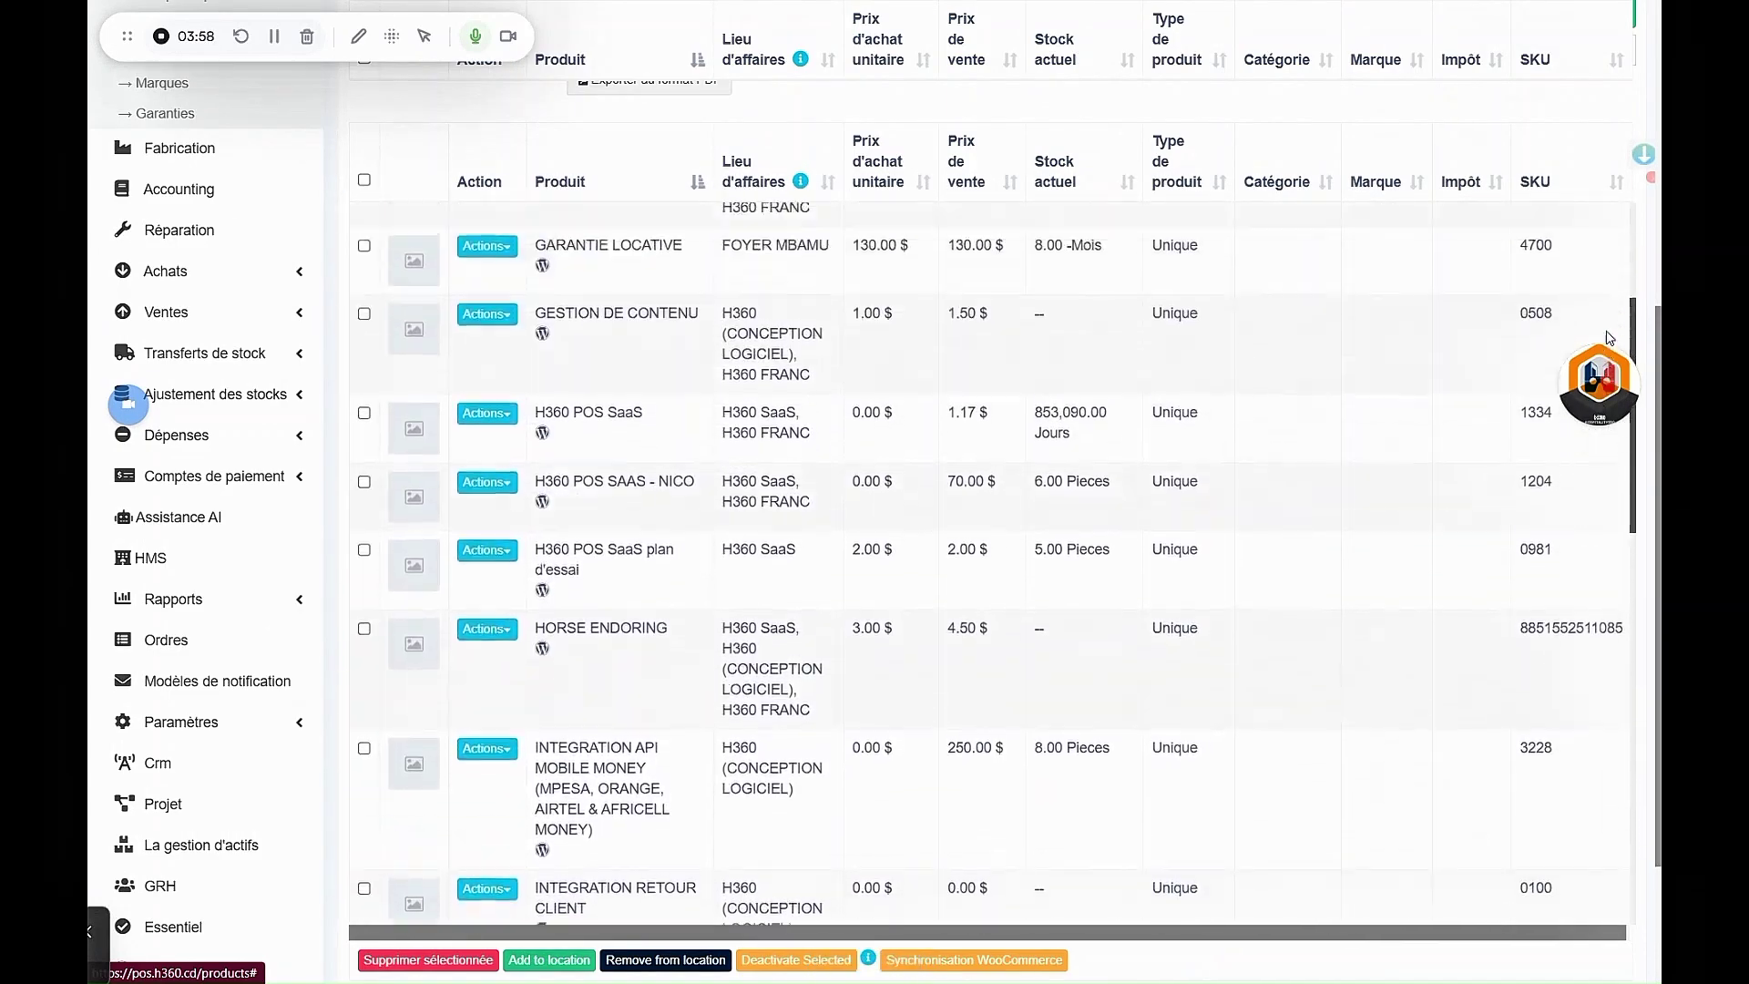
{"action": "scroll", "coordinate": [1612, 317], "scroll_direction": "down", "scroll_amount": 2}
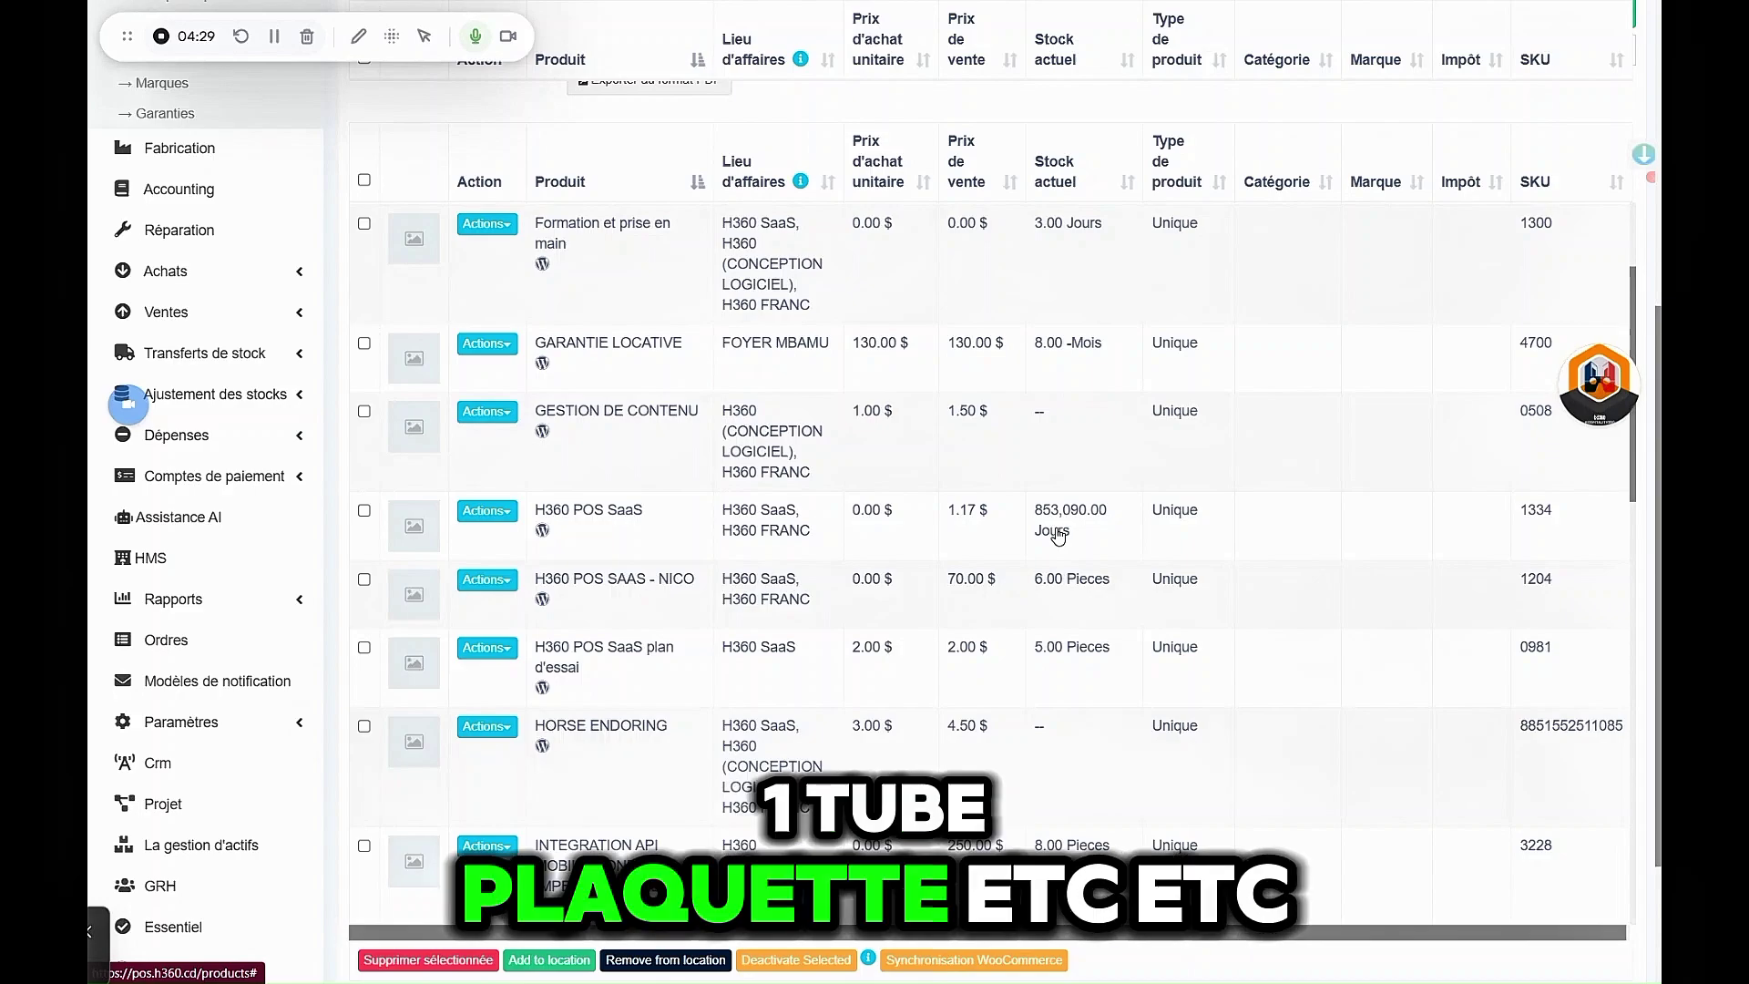
Step: Examine the category, brand, tax and SKU columns of the products on the second page
{"action": "scroll", "coordinate": [1656, 43], "scroll_direction": "up", "scroll_amount": 5}
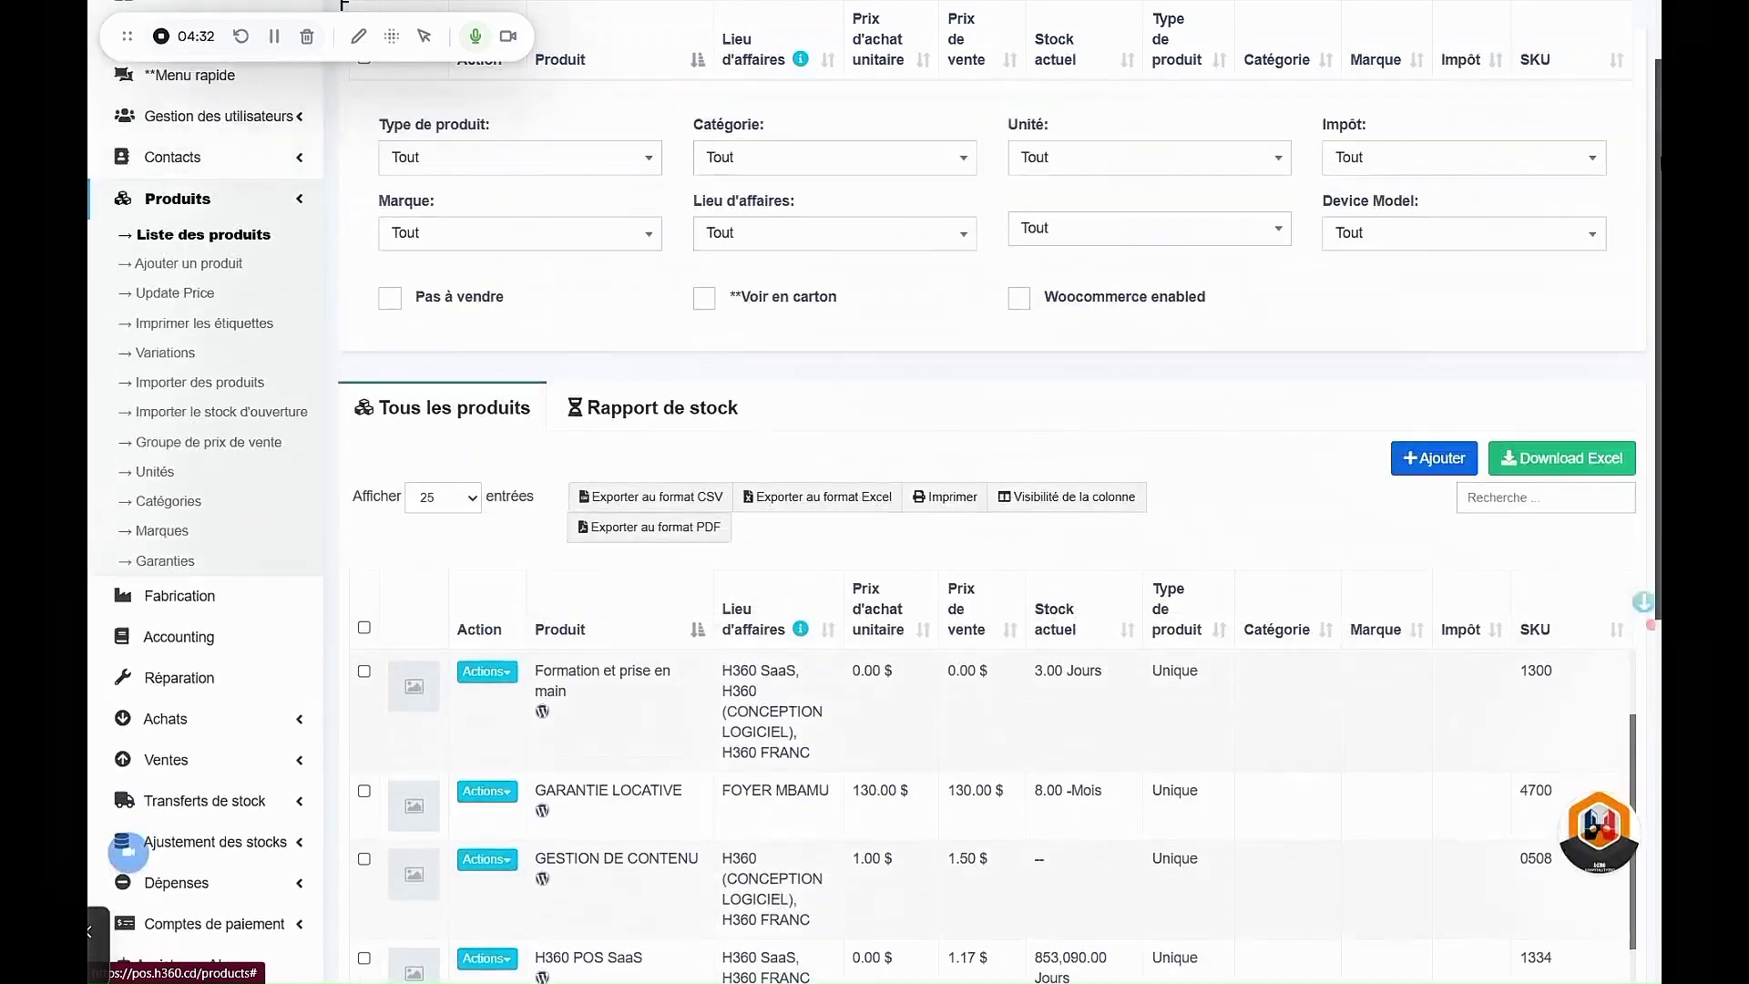
{"action": "scroll", "coordinate": [1002, 547], "scroll_direction": "down", "scroll_amount": 3}
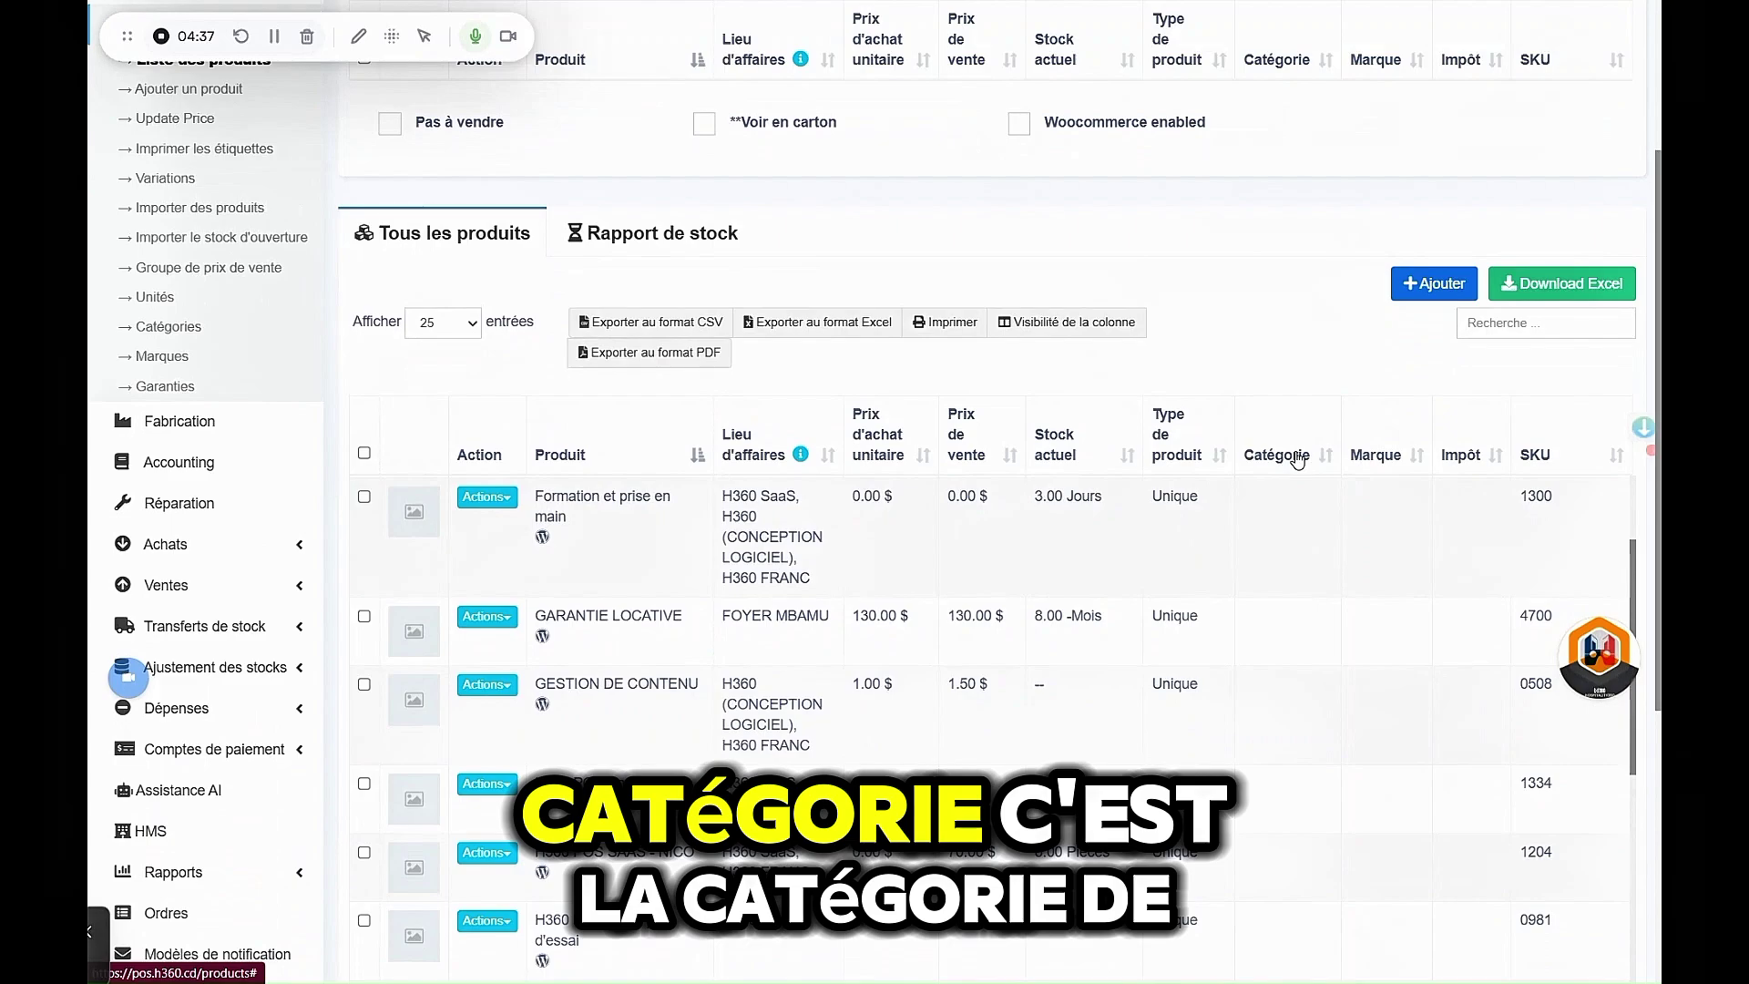
{"action": "scroll", "coordinate": [1297, 462], "scroll_direction": "down", "scroll_amount": 1}
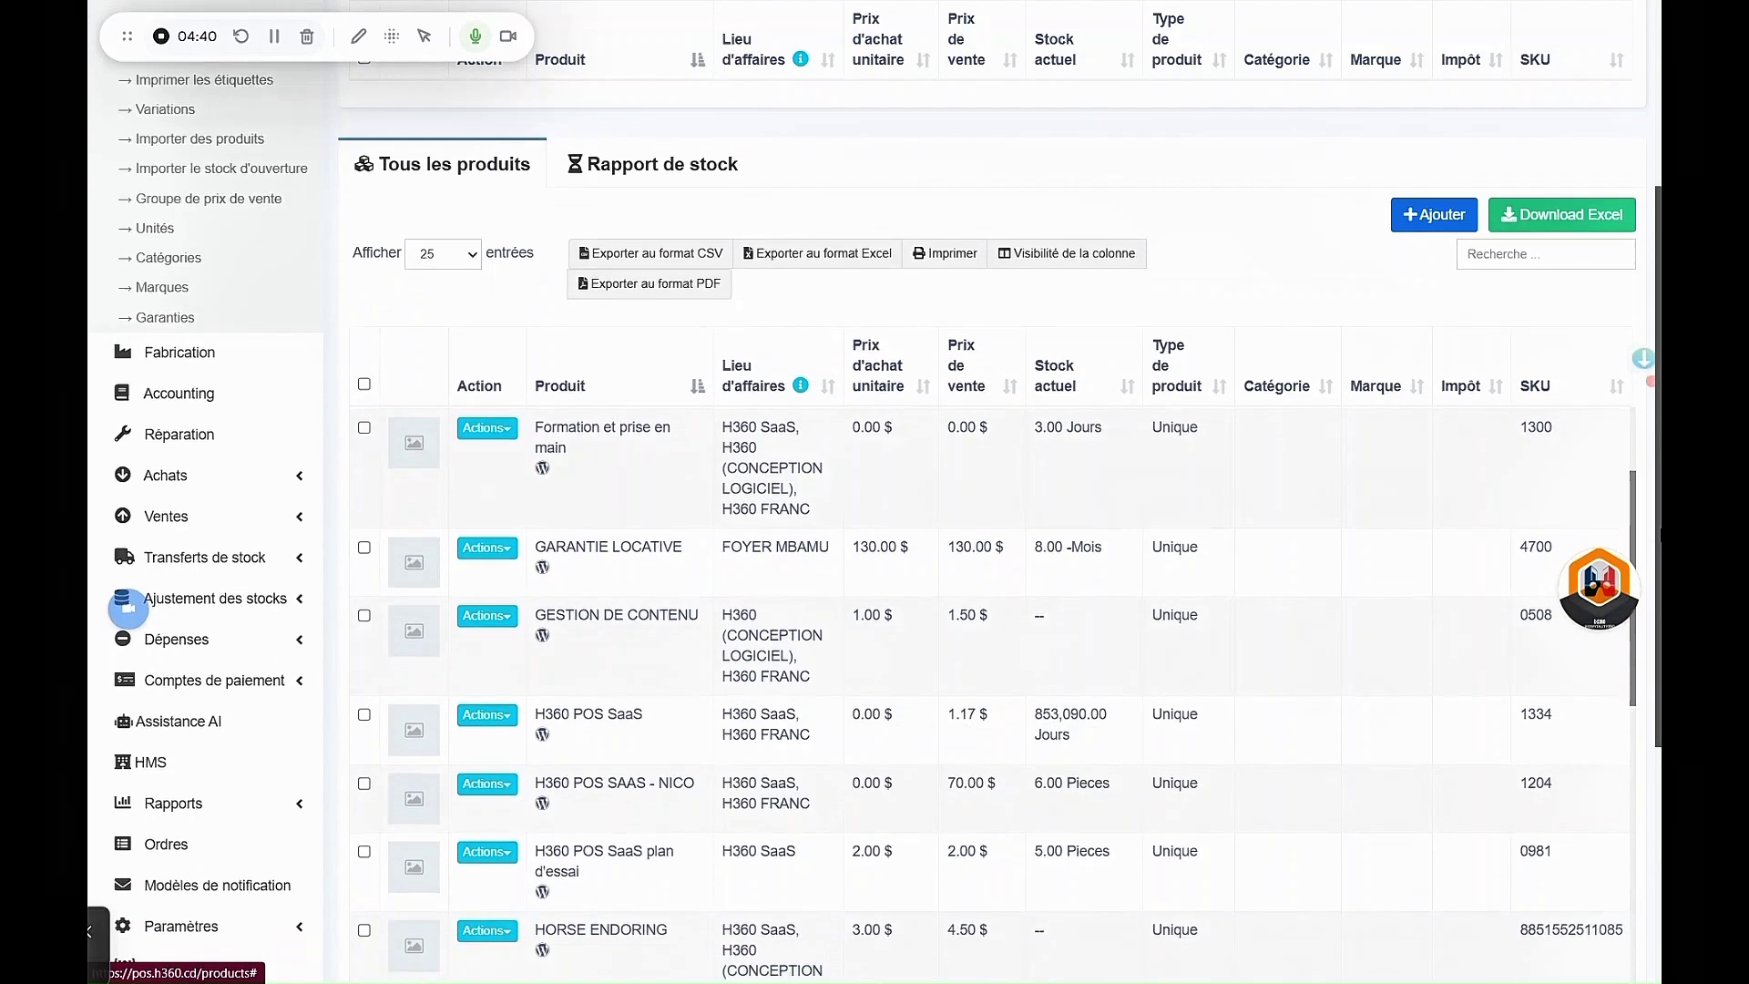
{"action": "scroll", "coordinate": [1391, 296], "scroll_direction": "down", "scroll_amount": 1}
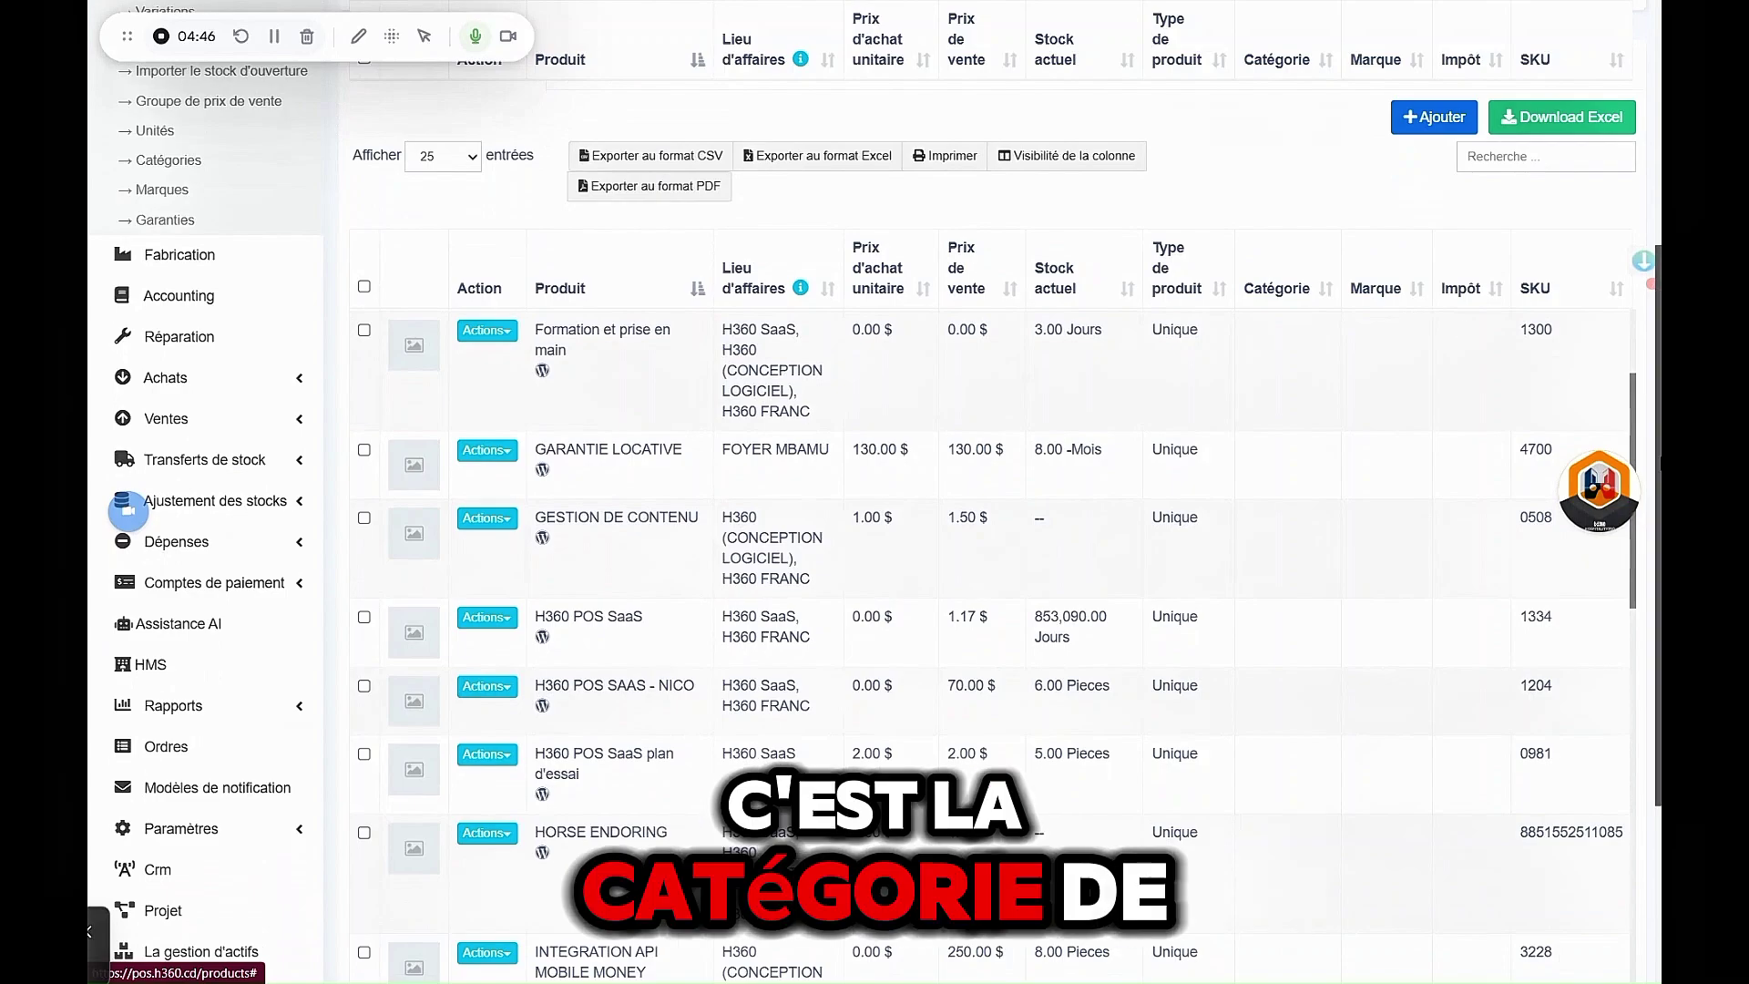
{"action": "scroll", "coordinate": [1597, 672], "scroll_direction": "down", "scroll_amount": 3}
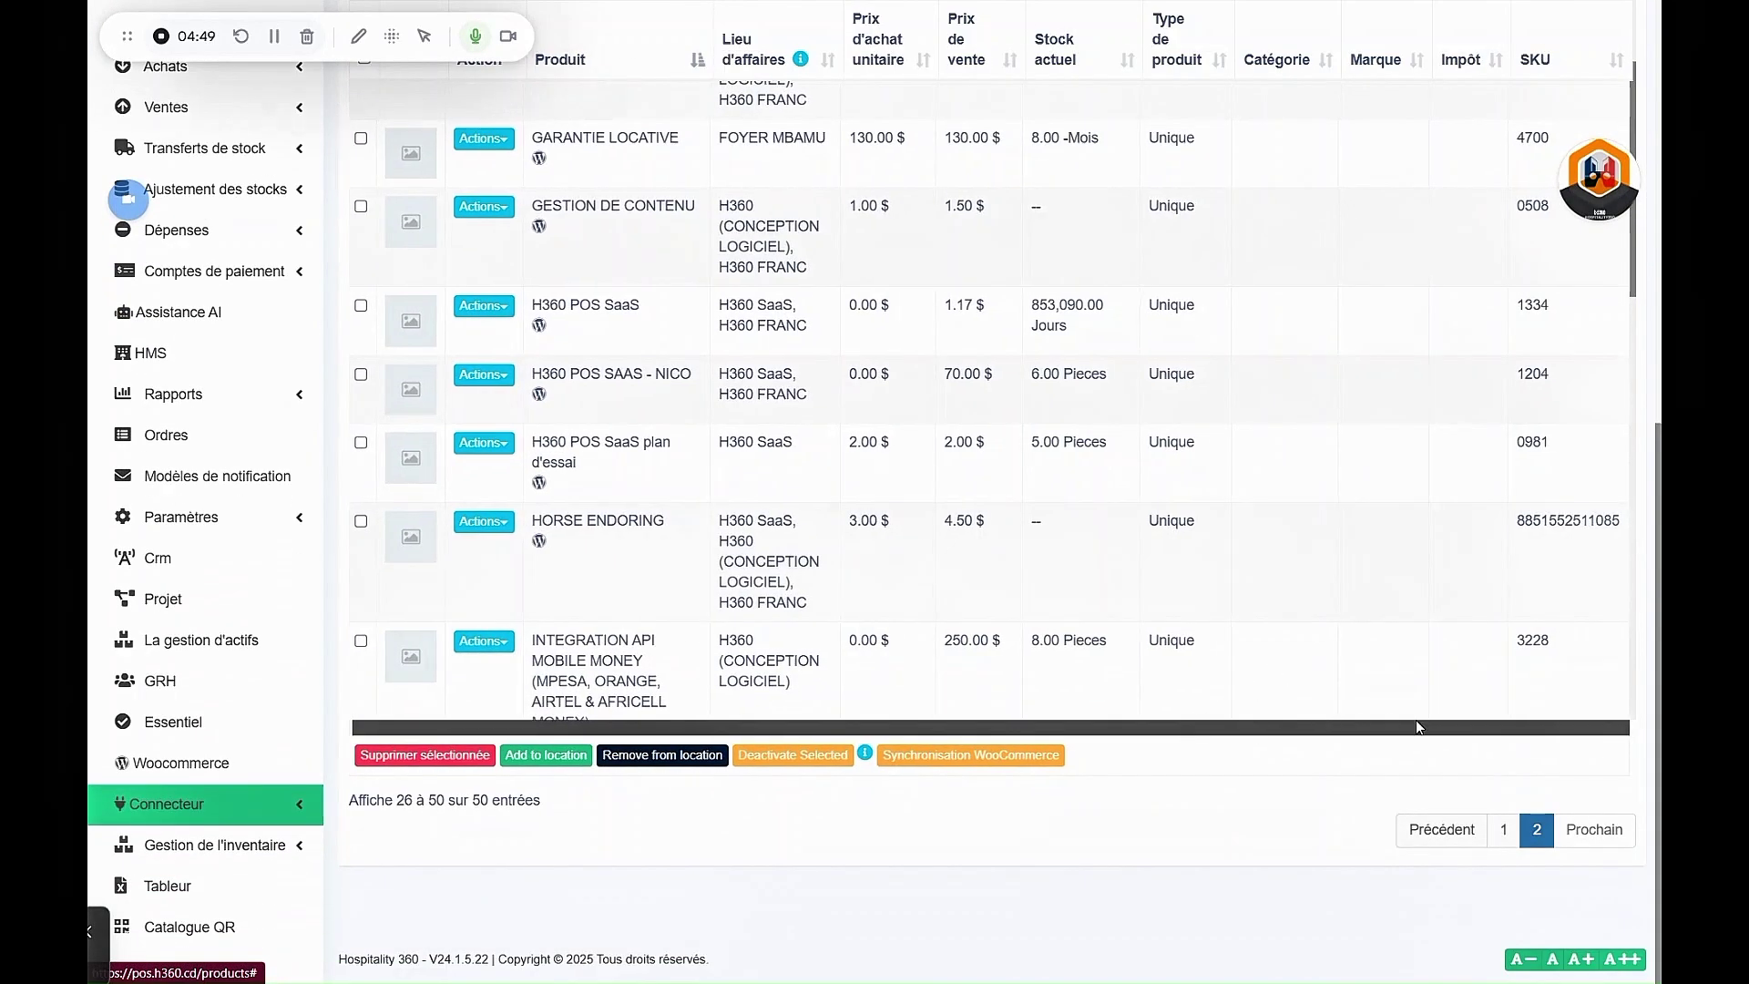
{"action": "scroll", "coordinate": [1404, 427], "scroll_direction": "up", "scroll_amount": 3}
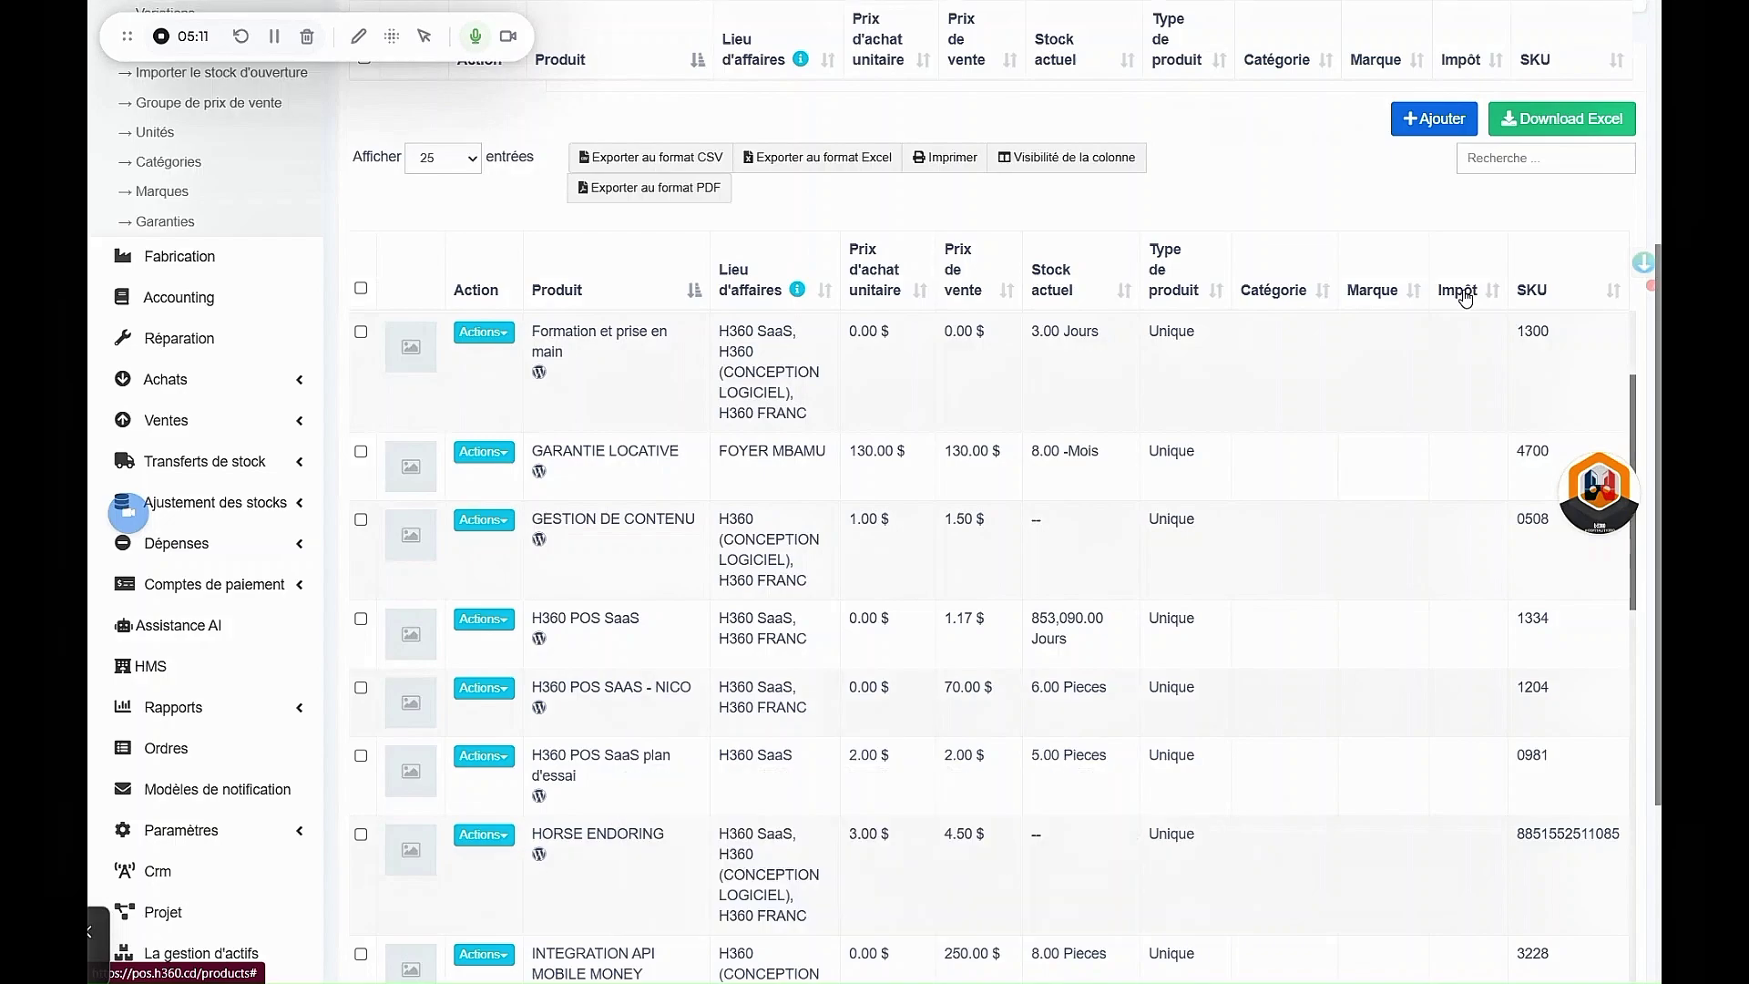
{"action": "scroll", "coordinate": [1505, 448], "scroll_direction": "down", "scroll_amount": 3}
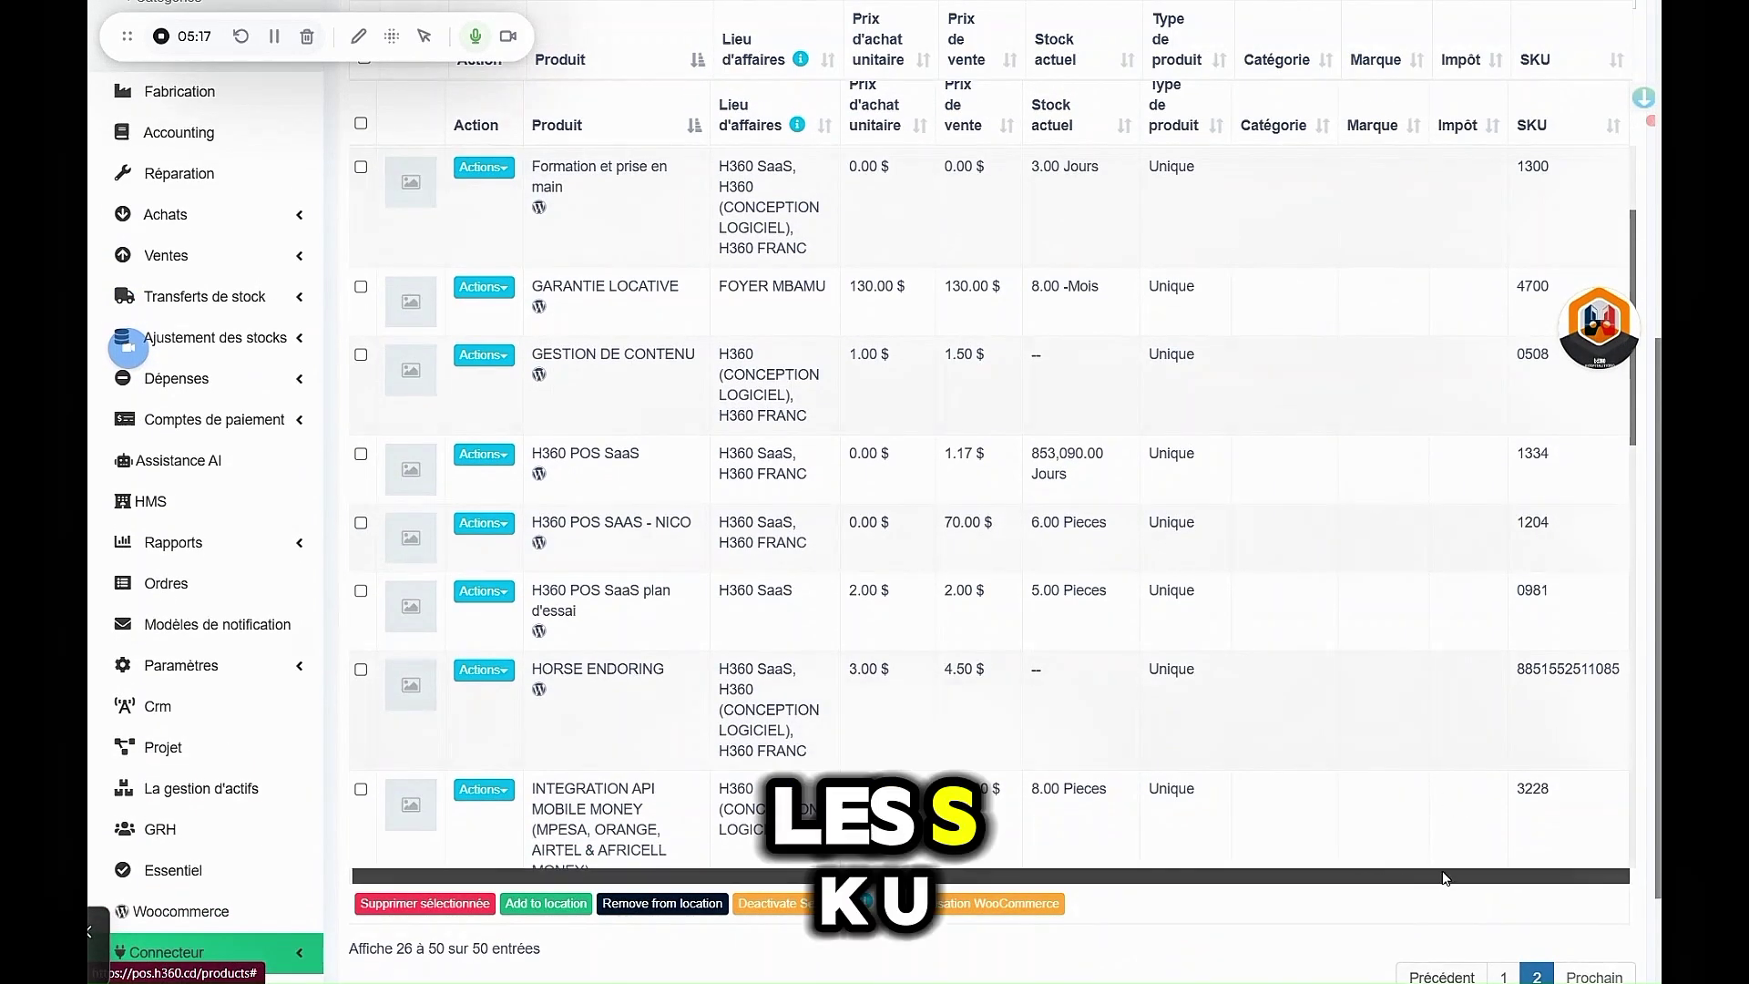
{"action": "scroll", "coordinate": [1552, 820], "scroll_direction": "up", "scroll_amount": 2}
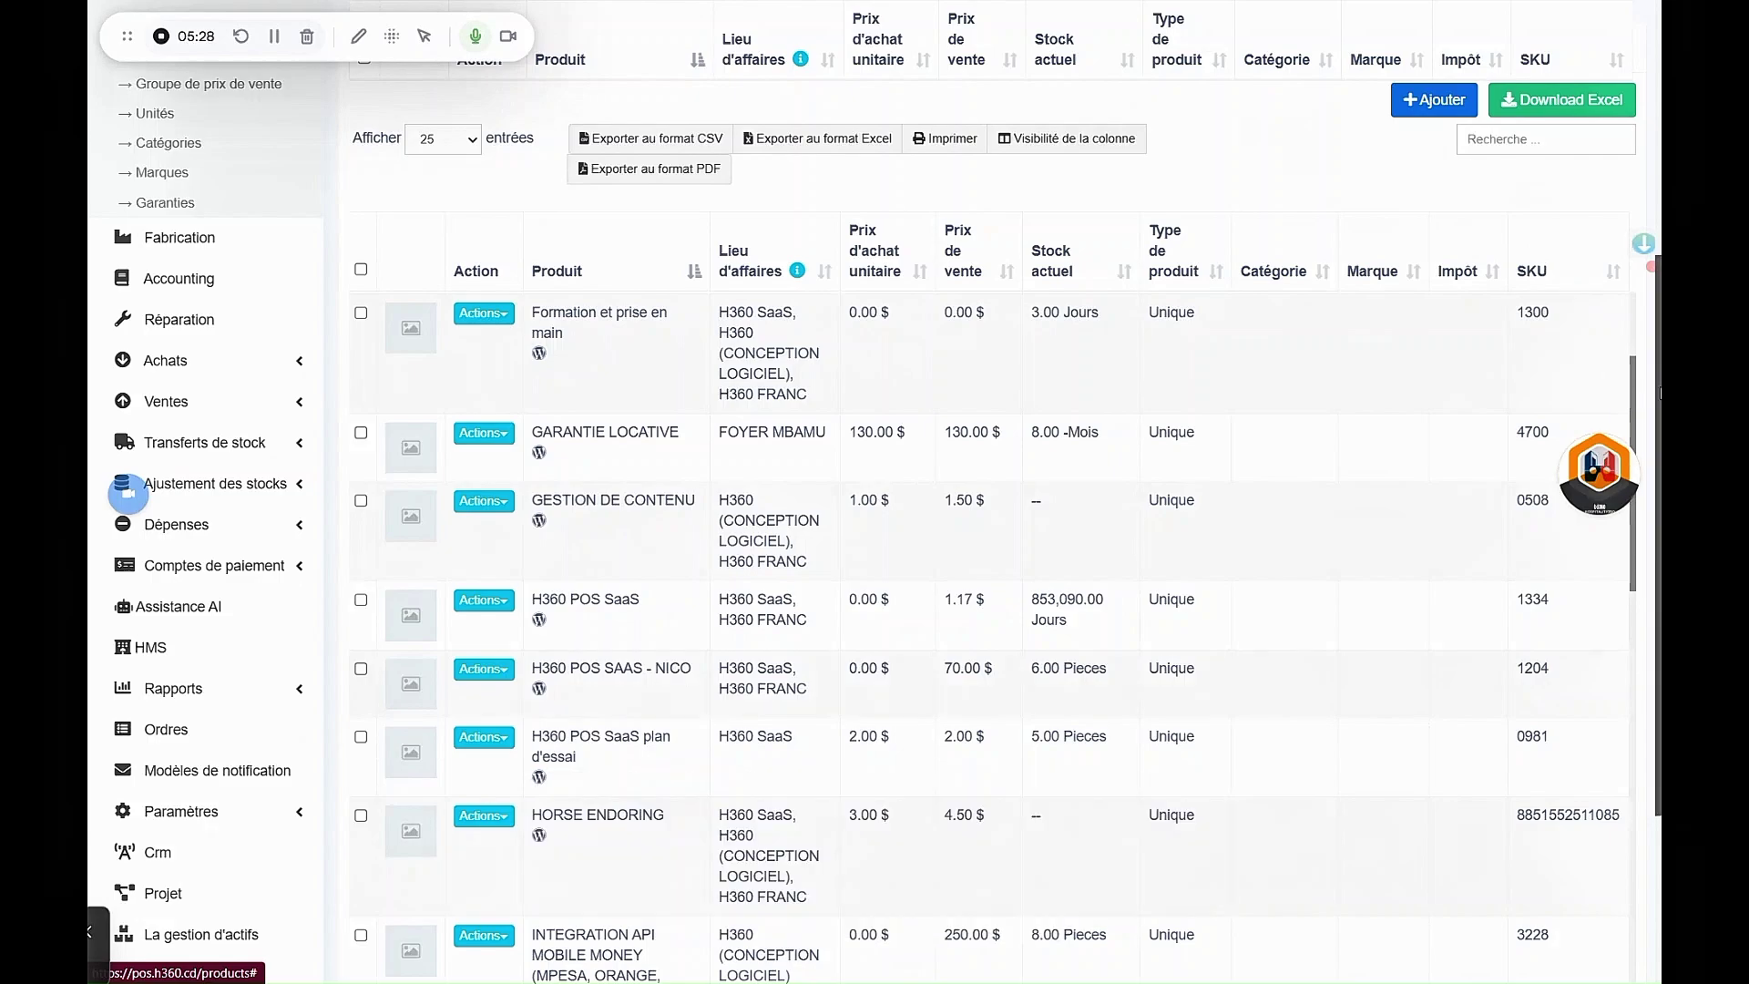
{"action": "scroll", "coordinate": [1532, 273], "scroll_direction": "down", "scroll_amount": 3}
{"action": "left_click_drag", "start_coordinate": [1659, 545], "coordinate": [1654, 379]}
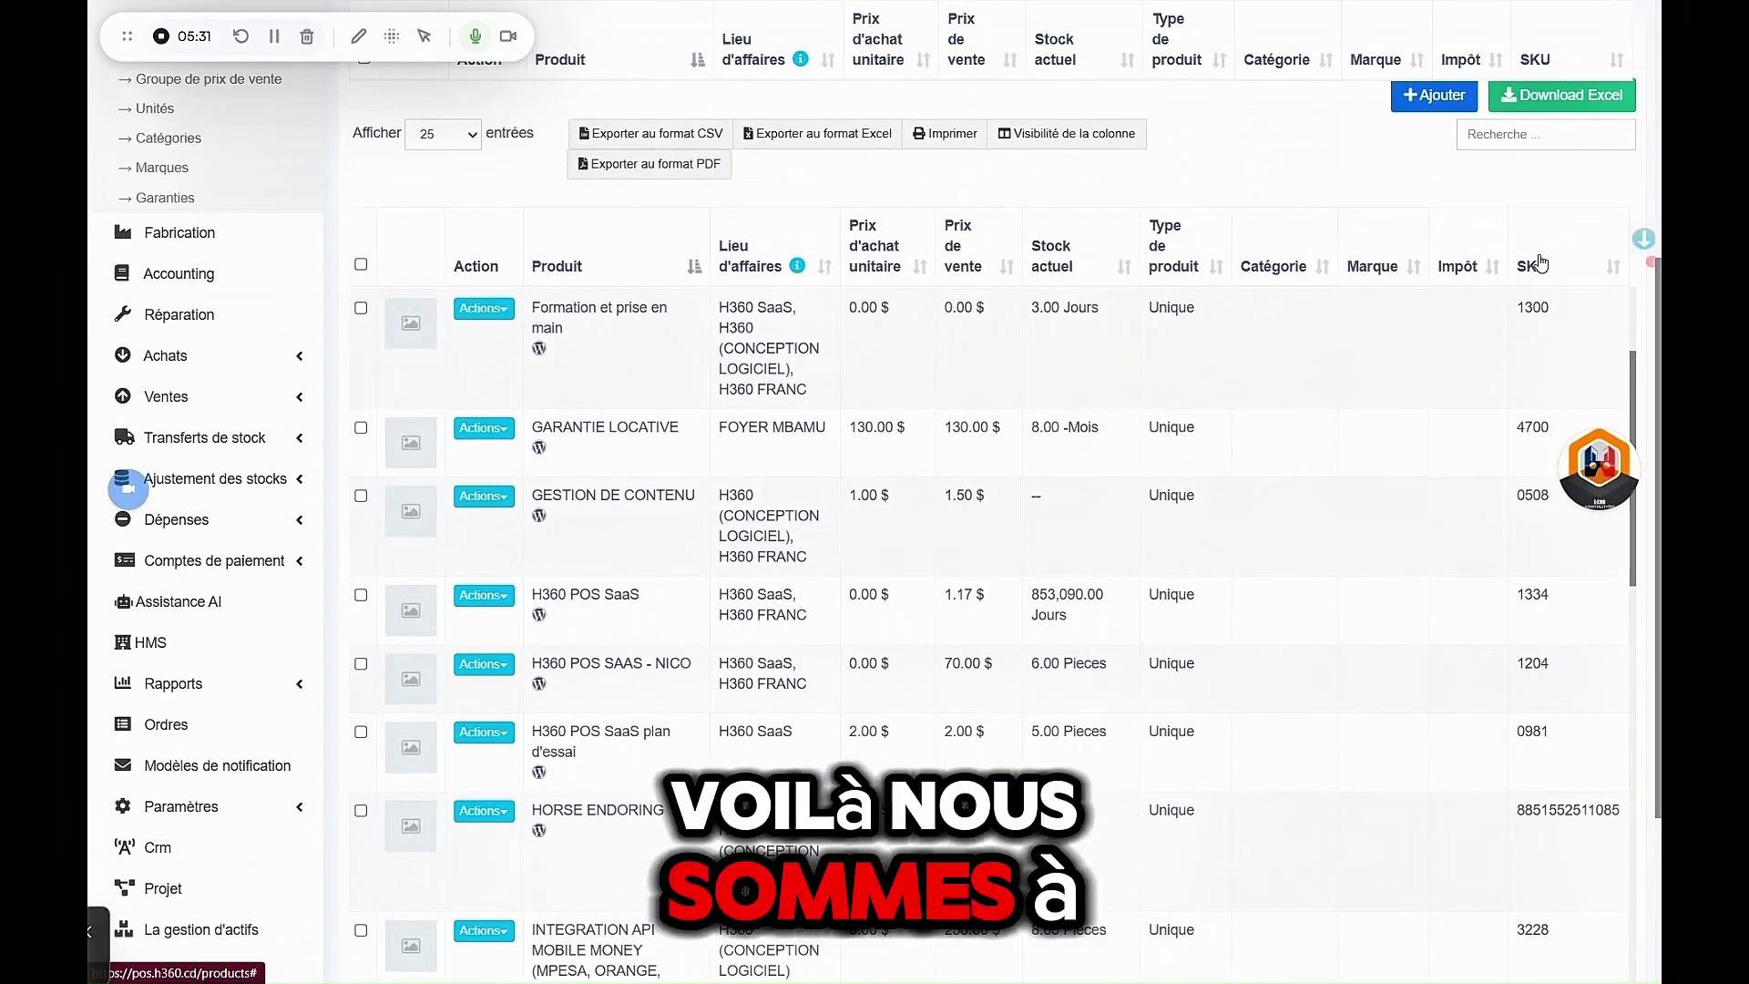